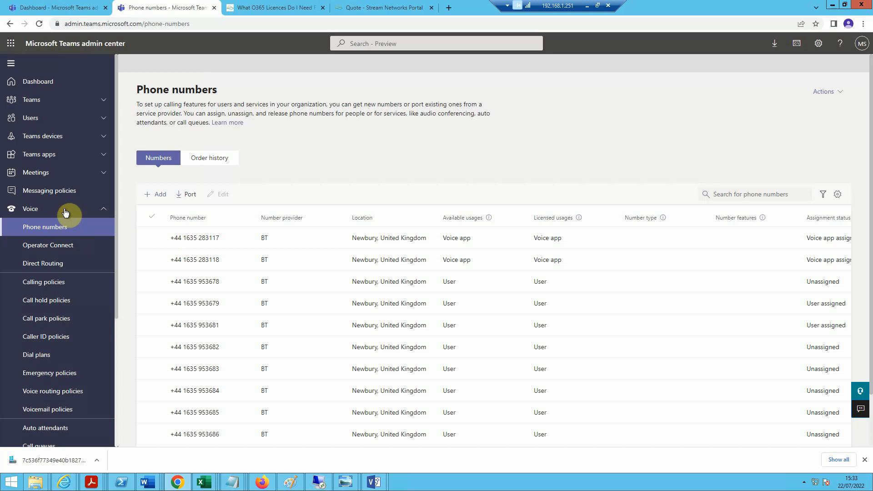
Show the organisation's phone numbers in the Voice settings and look through the list
{"action": "left_click", "coordinate": [61, 233]}
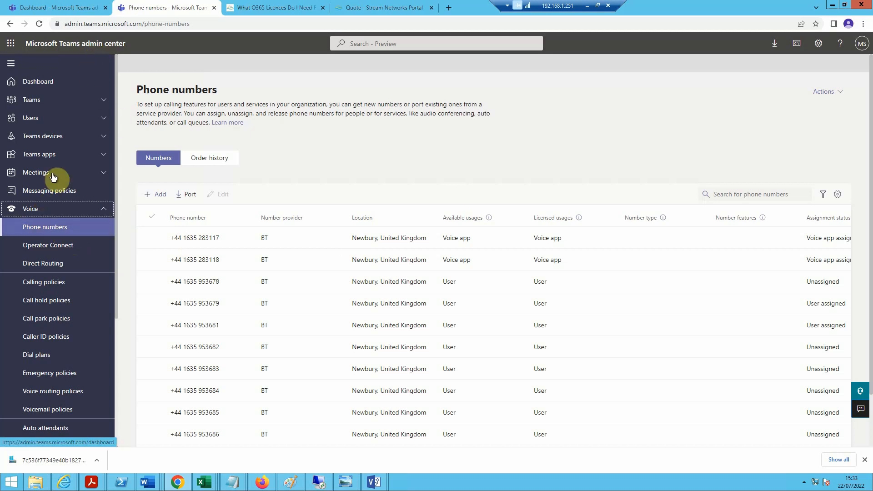
{"action": "left_click", "coordinate": [66, 230]}
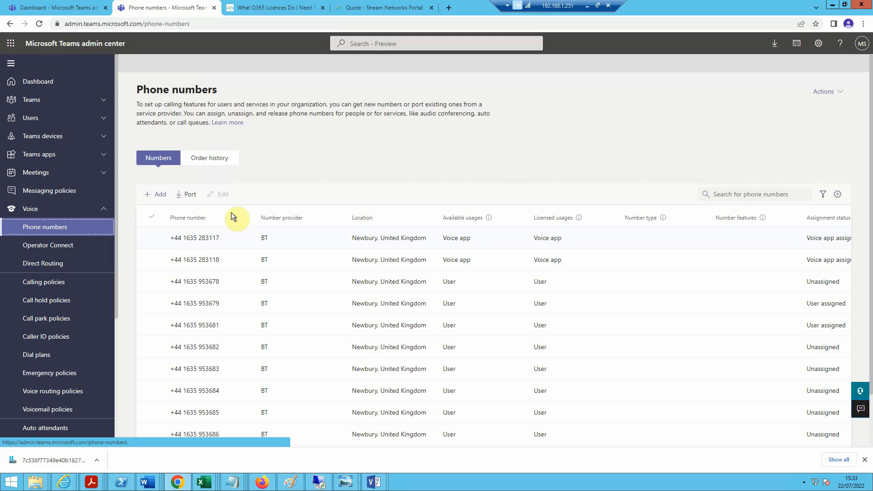
{"action": "scroll", "coordinate": [255, 281], "scroll_direction": "down", "scroll_amount": 2}
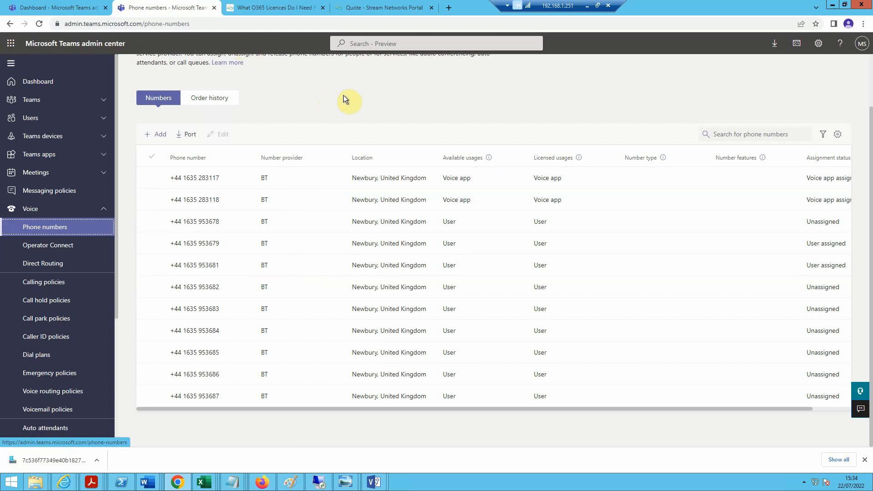
Switch to the Stream Networks Portal quote and review its additional user and number porting options
{"action": "left_click", "coordinate": [375, 9]}
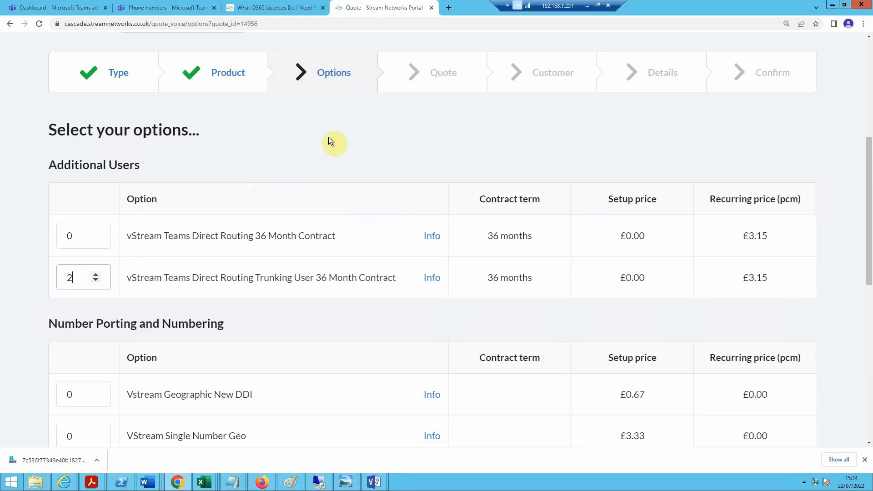
{"action": "scroll", "coordinate": [290, 194], "scroll_direction": "up", "scroll_amount": 2}
{"action": "scroll", "coordinate": [322, 197], "scroll_direction": "down", "scroll_amount": 3}
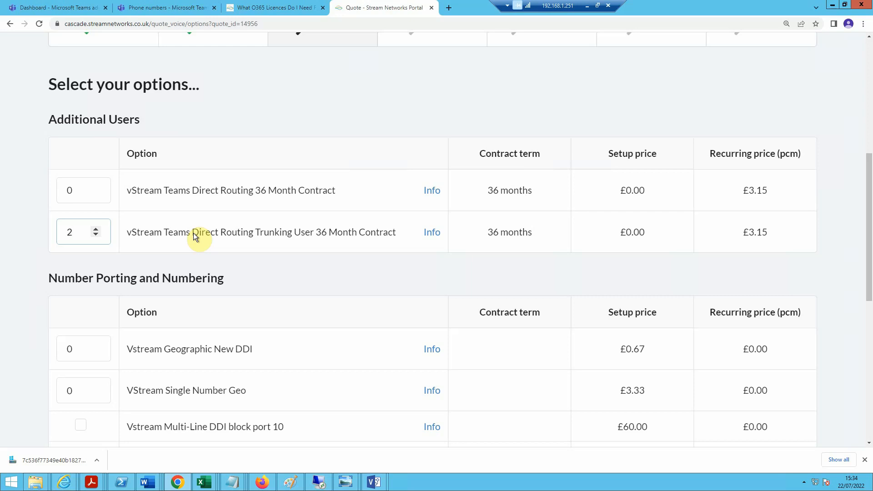
Return to the Teams phone numbers list and examine the user numbers and the two Voice app numbers
{"action": "left_click", "coordinate": [271, 9]}
{"action": "left_click", "coordinate": [170, 9]}
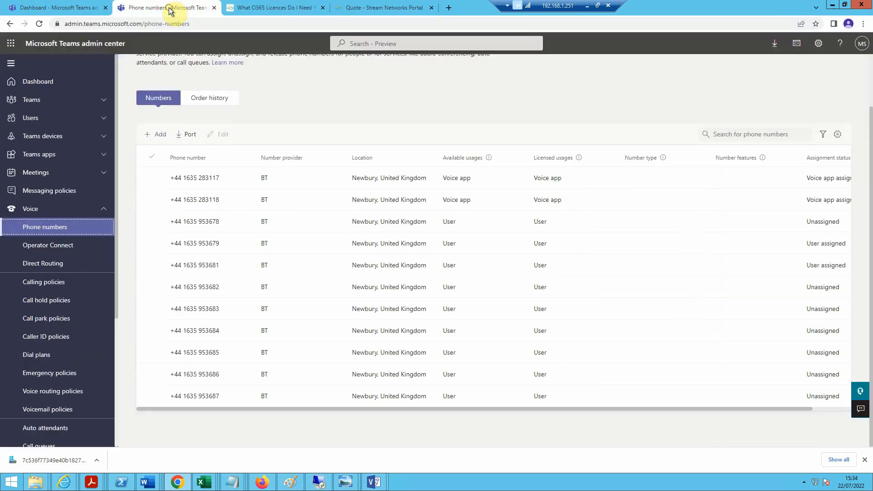
{"action": "left_click", "coordinate": [300, 218]}
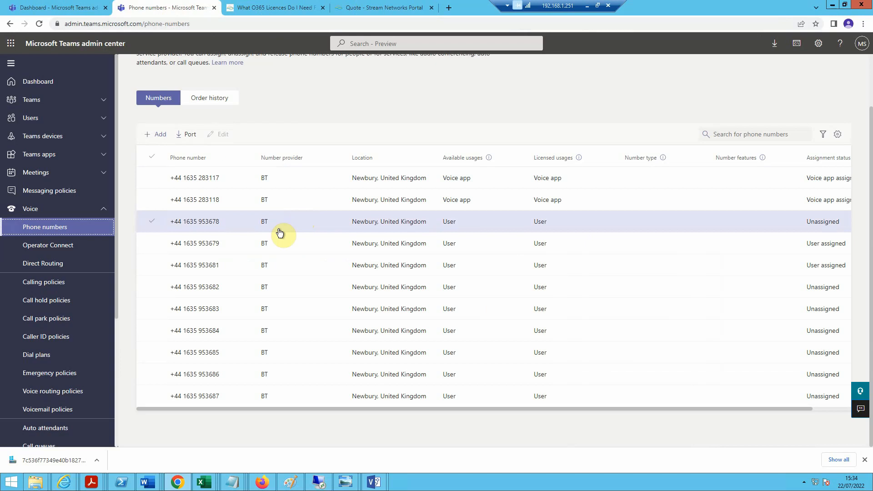
{"action": "left_click", "coordinate": [262, 238]}
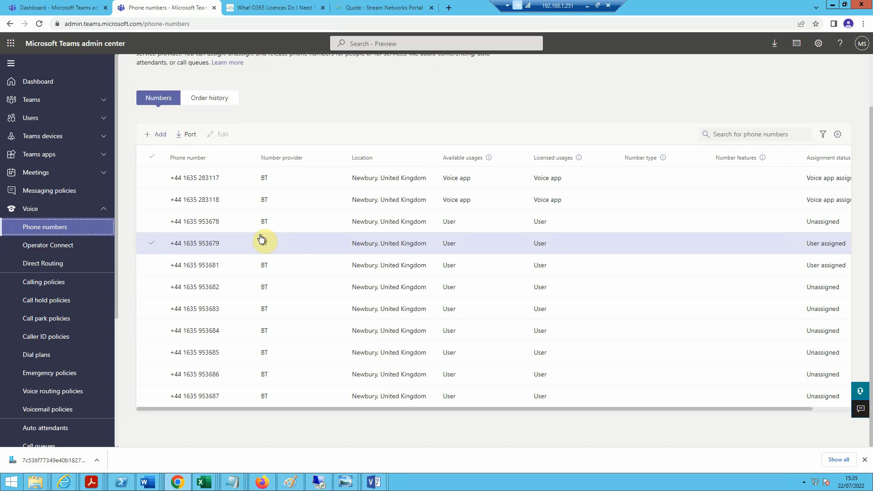
{"action": "left_click", "coordinate": [262, 182]}
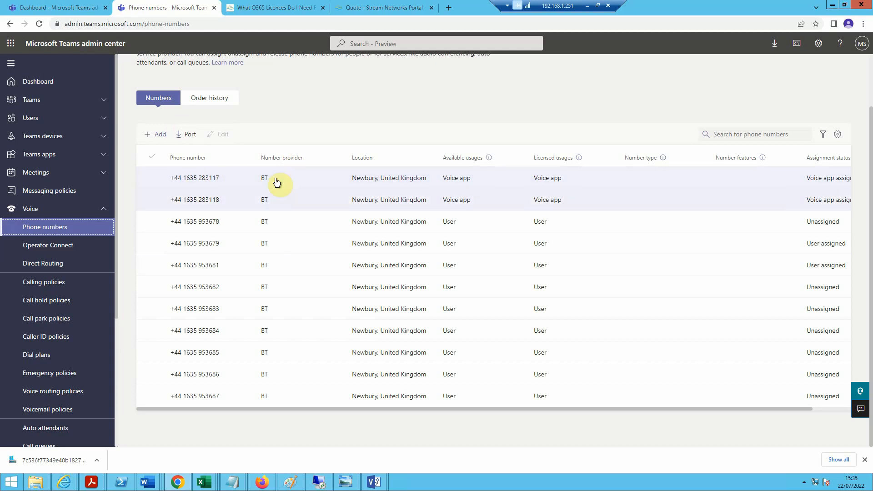
{"action": "left_click", "coordinate": [231, 197]}
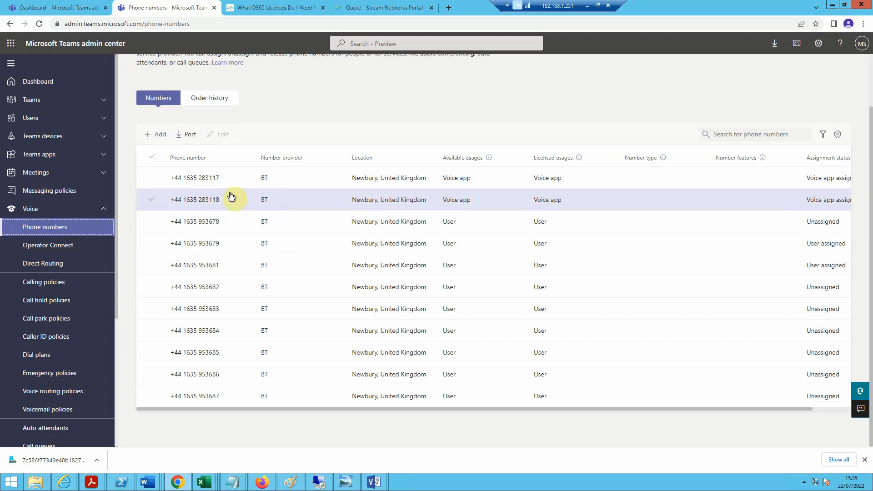
{"action": "left_click", "coordinate": [231, 197]}
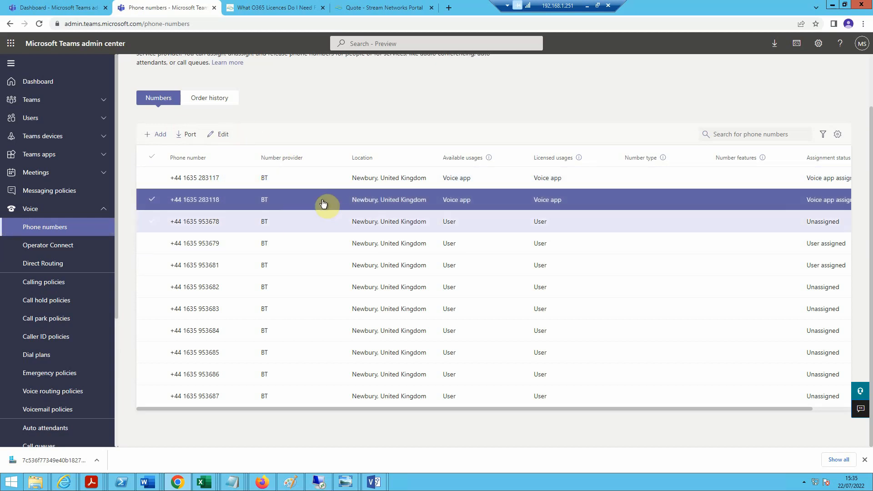
{"action": "left_click", "coordinate": [280, 179]}
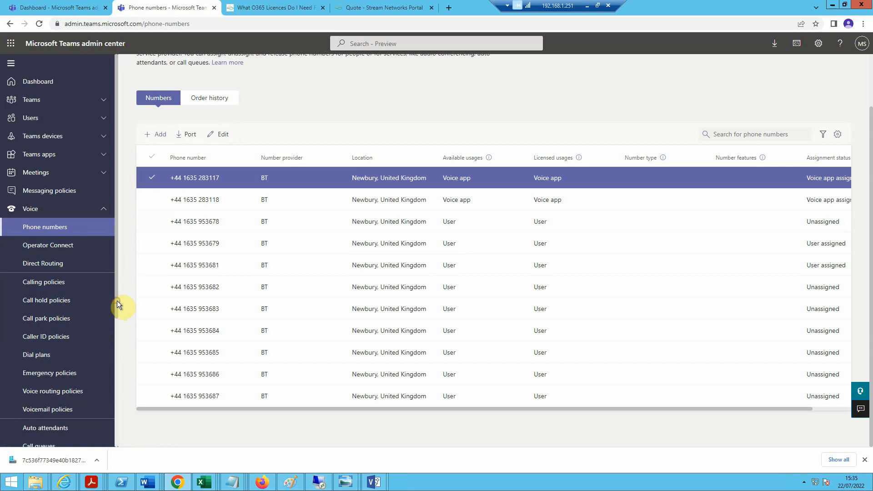
Open the resource accounts list and inspect the Stream Main account's type and voice routing policy
{"action": "scroll", "coordinate": [116, 301], "scroll_direction": "down", "scroll_amount": 1}
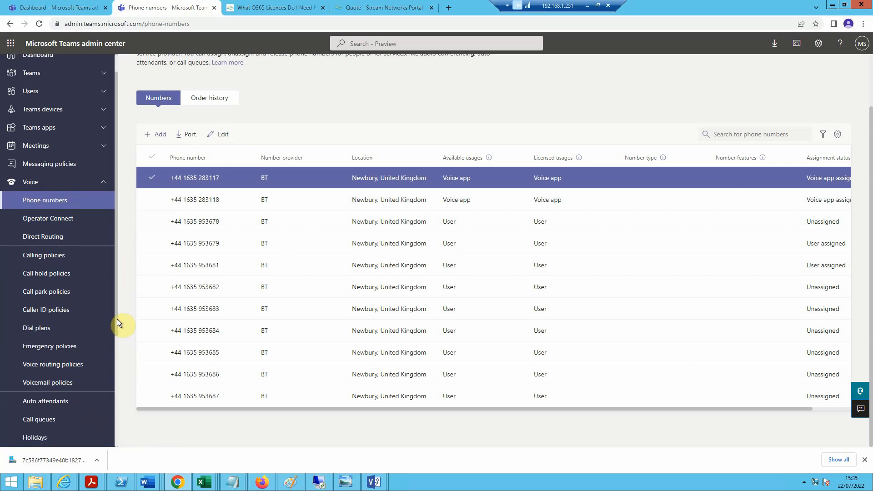
{"action": "left_click_drag", "start_coordinate": [117, 319], "coordinate": [119, 342]}
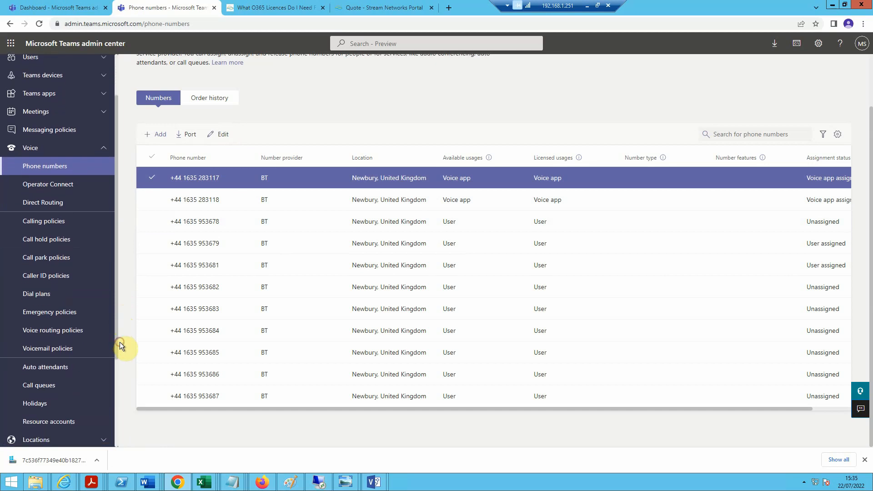
{"action": "left_click", "coordinate": [68, 422]}
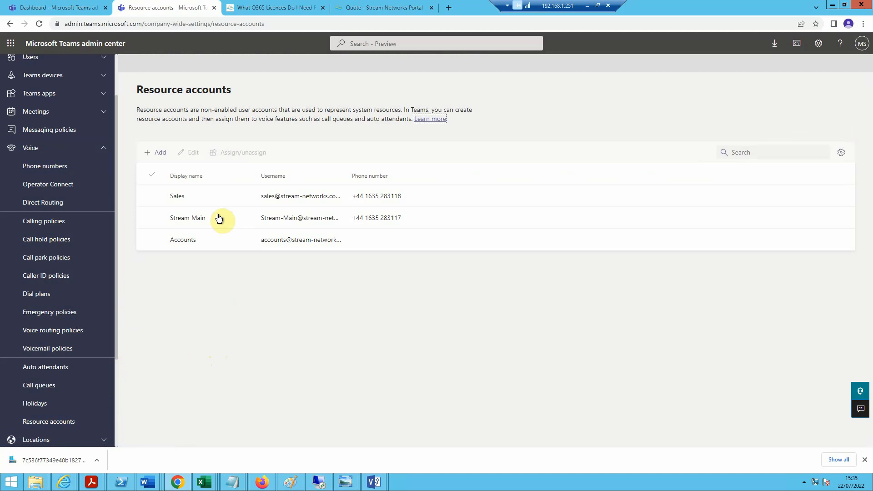
{"action": "left_click", "coordinate": [190, 221]}
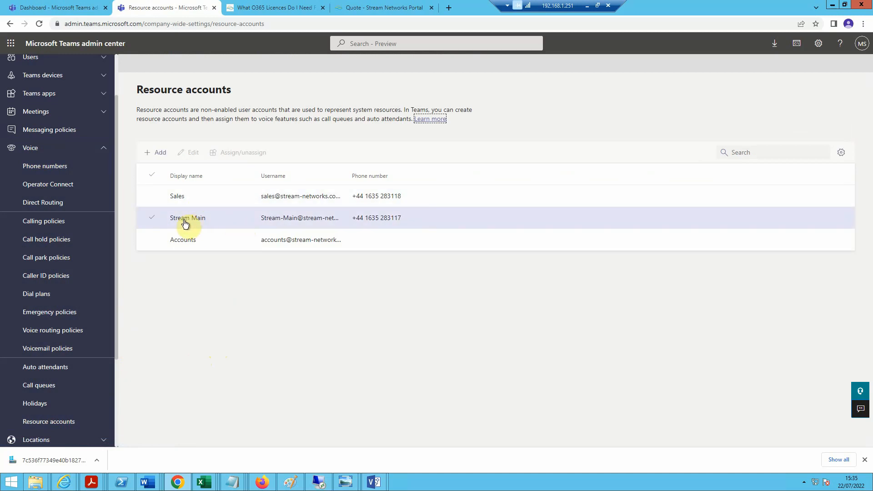
{"action": "left_click", "coordinate": [291, 203]}
{"action": "left_click", "coordinate": [252, 220]}
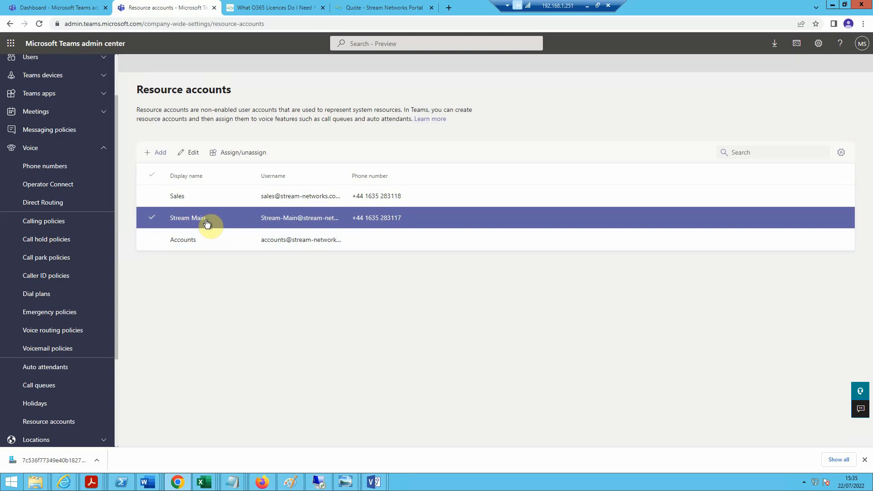
{"action": "left_click", "coordinate": [190, 153]}
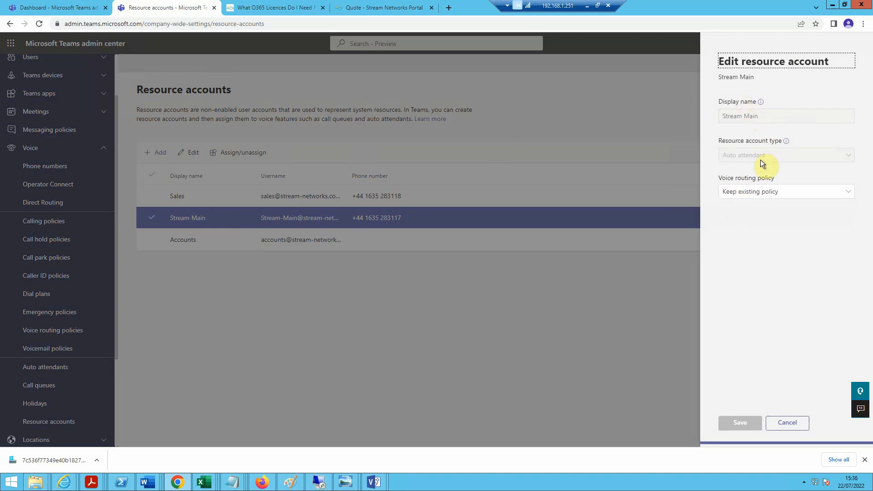
{"action": "left_click", "coordinate": [787, 422]}
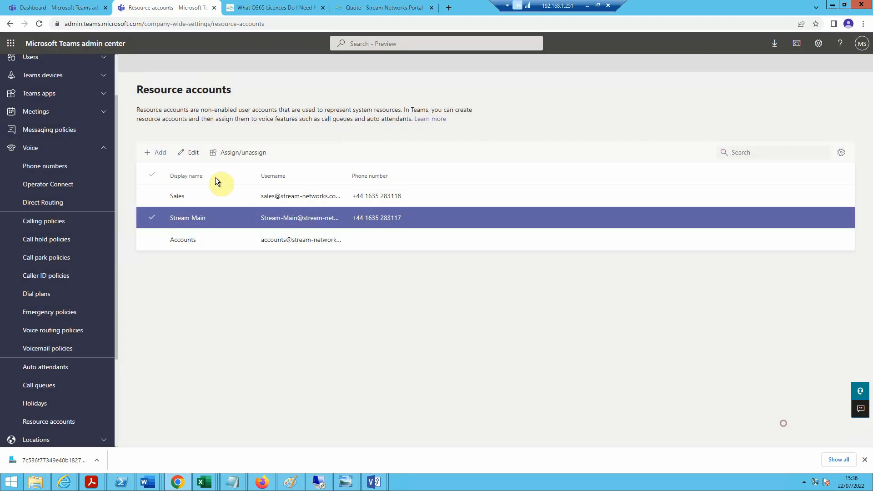
Draft a resource account with display name Operations and username ops, view the account type choices, and discard the draft
{"action": "left_click", "coordinate": [157, 151]}
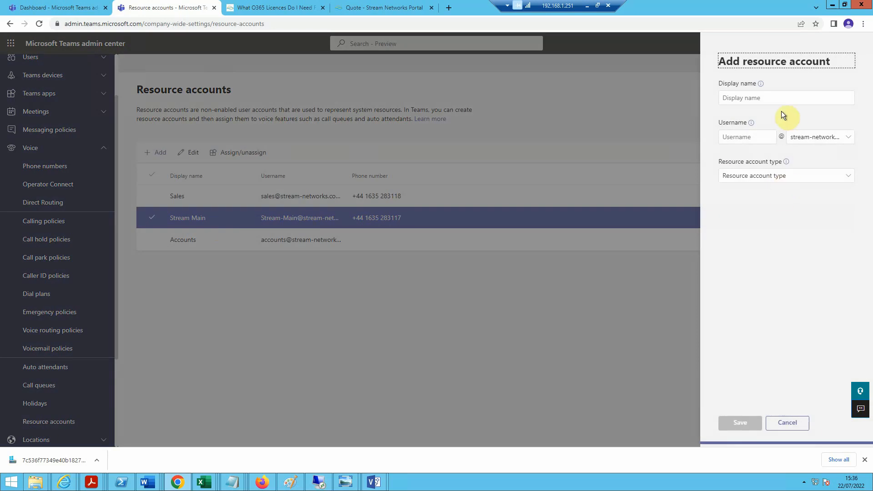
{"action": "left_click", "coordinate": [755, 98]}
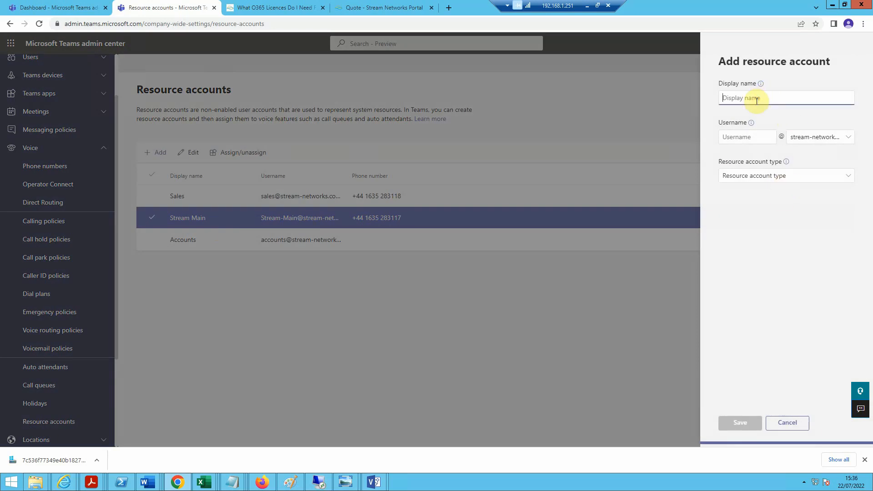
{"action": "type", "text": "Operations"}
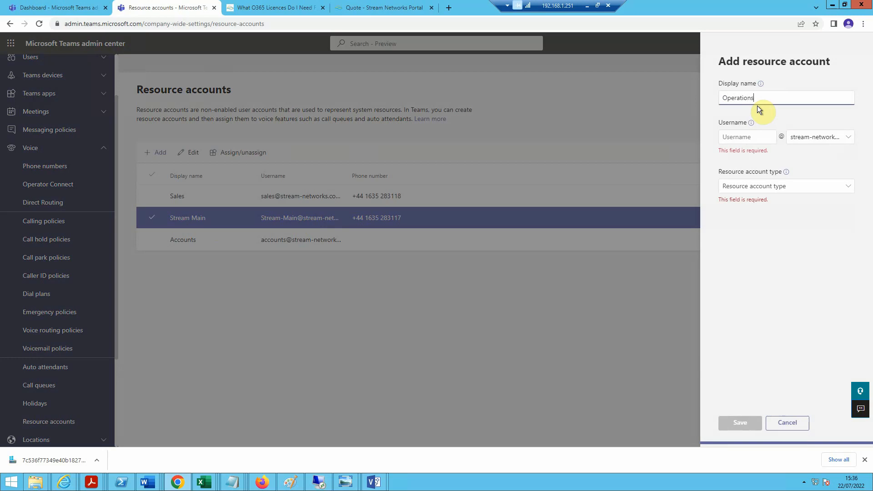
{"action": "key", "text": "Tab"}
{"action": "type", "text": "ope"}
{"action": "key", "text": "BackSpace"}
{"action": "type", "text": "s"}
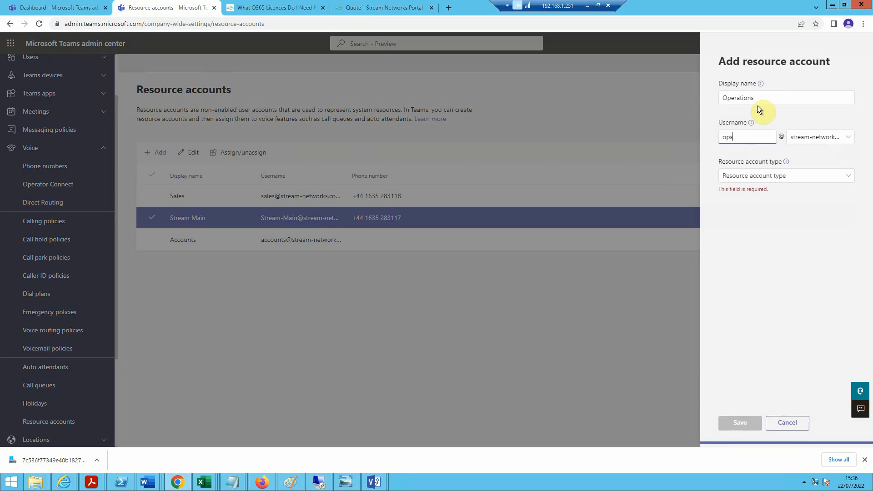
{"action": "left_click", "coordinate": [764, 177]}
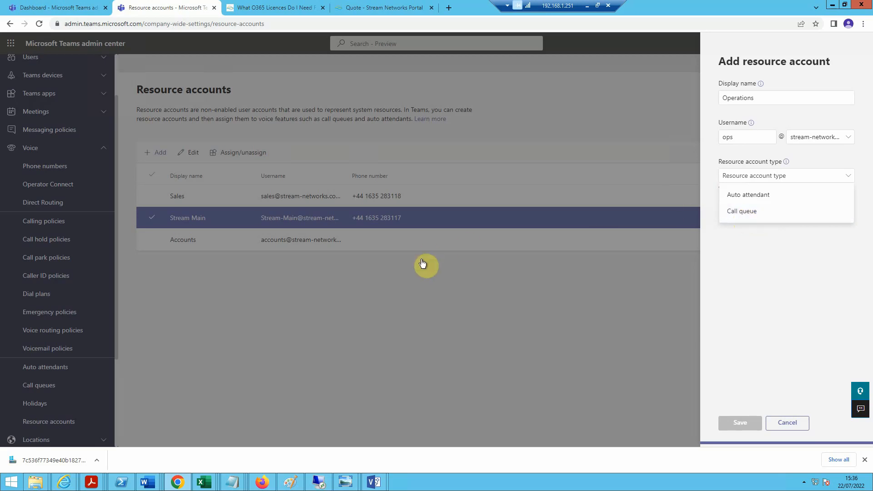
{"action": "left_click", "coordinate": [793, 430]}
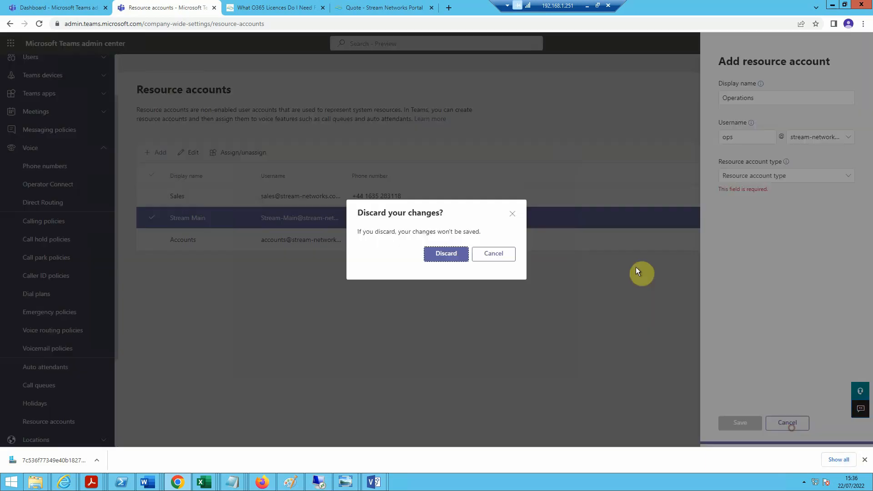
{"action": "left_click", "coordinate": [456, 257]}
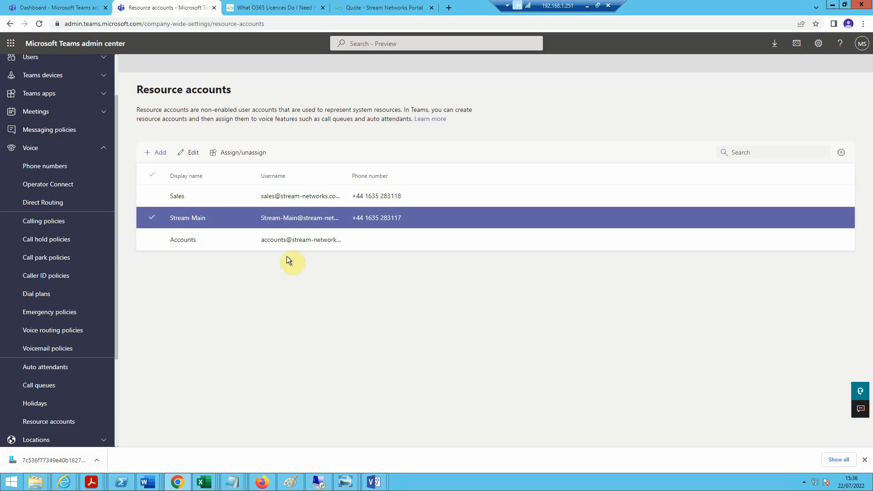
Inspect the Sales resource account's type and voice routing policy, close its details and select the Stream Main account
{"action": "left_click", "coordinate": [211, 198]}
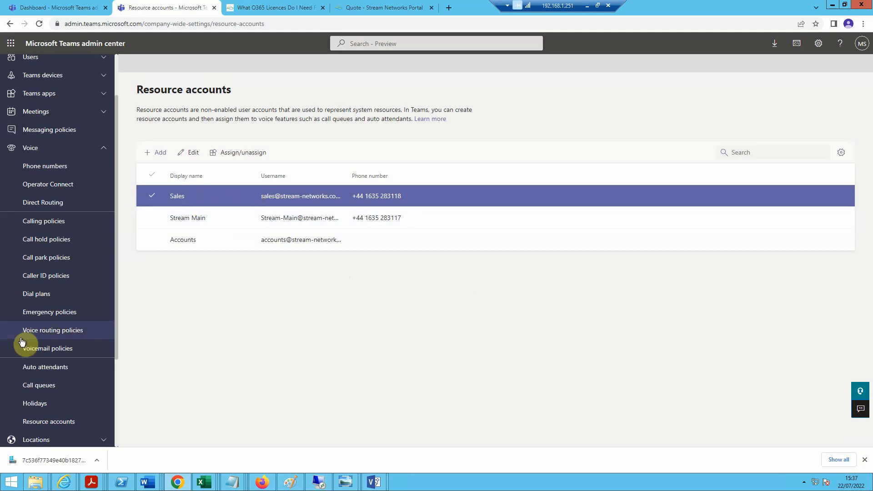
{"action": "left_click", "coordinate": [234, 218]}
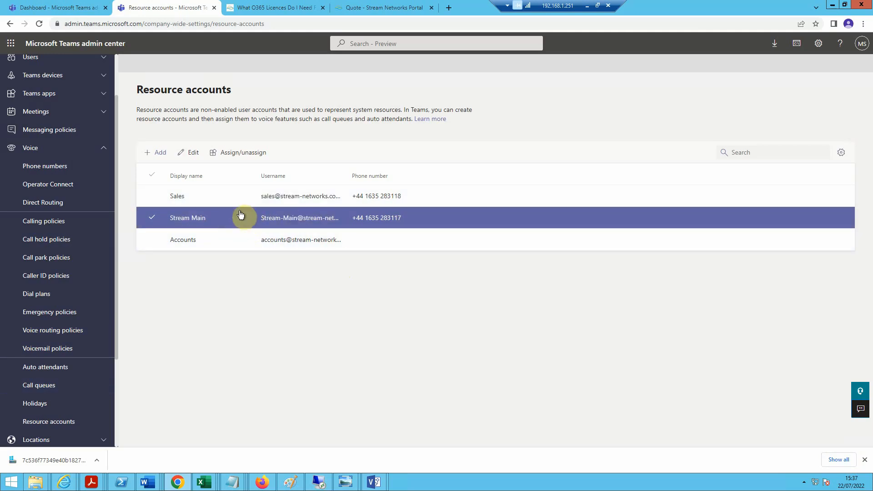
{"action": "left_click", "coordinate": [237, 203]}
{"action": "left_click", "coordinate": [190, 153]}
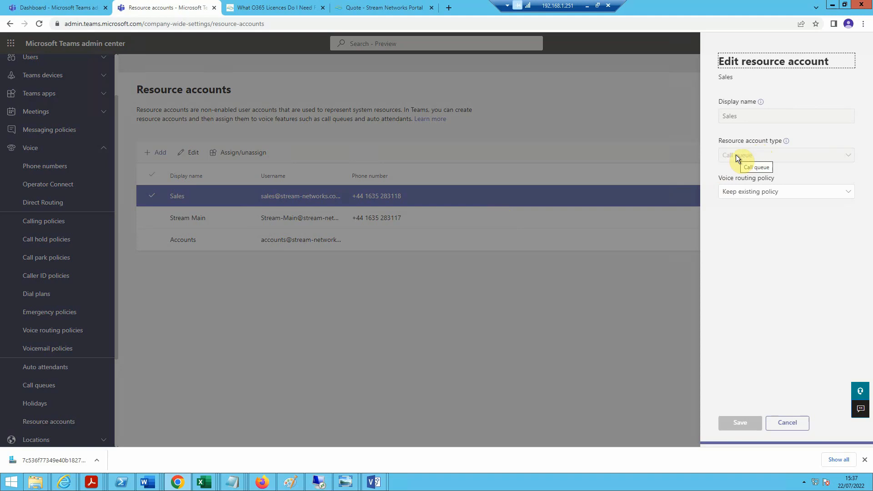
{"action": "left_click", "coordinate": [802, 424]}
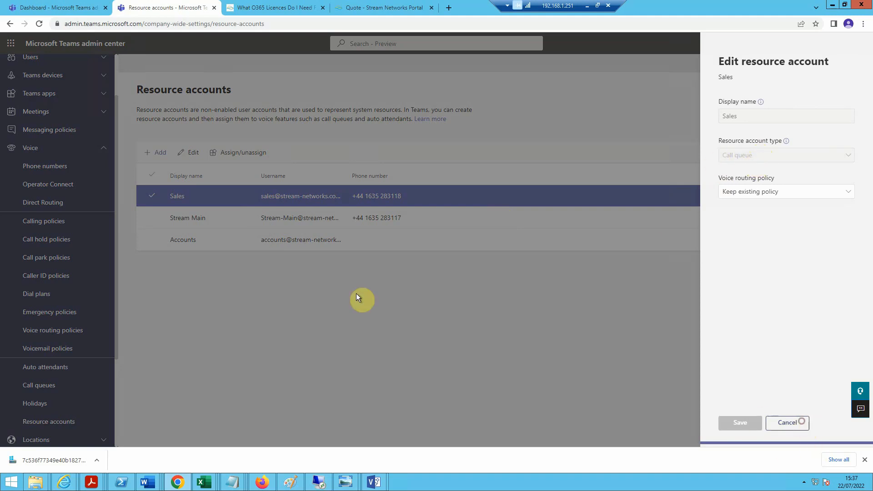
{"action": "left_click", "coordinate": [259, 219]}
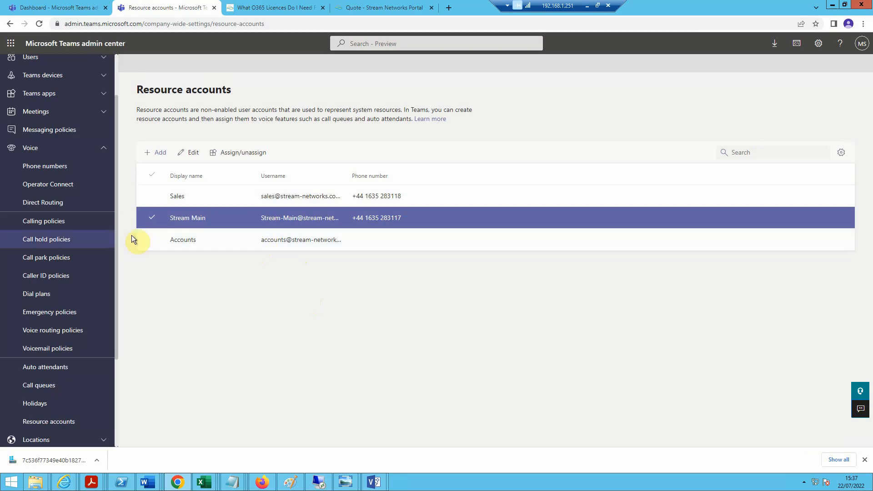
Switch to the Stream Networks article on O365 licences for Teams Direct Routing and skim it from start to end
{"action": "left_click", "coordinate": [274, 8]}
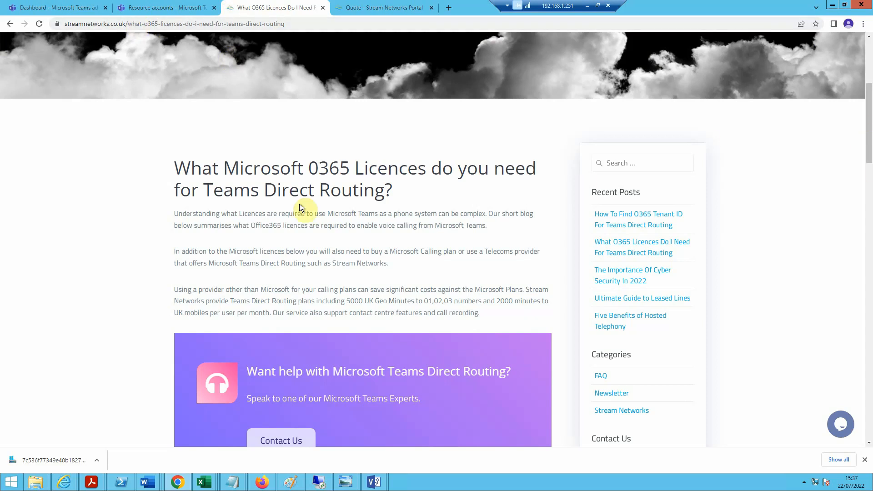
{"action": "scroll", "coordinate": [308, 270], "scroll_direction": "up", "scroll_amount": 2}
{"action": "scroll", "coordinate": [309, 268], "scroll_direction": "down", "scroll_amount": 10}
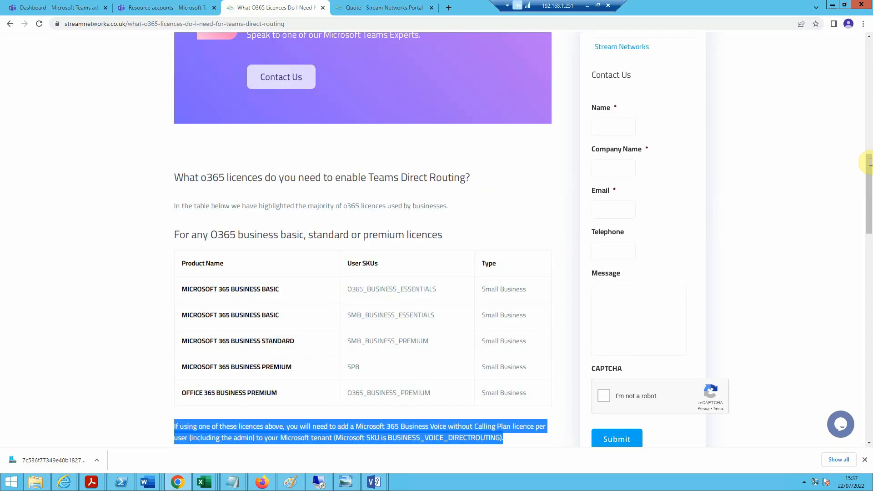
{"action": "left_click_drag", "start_coordinate": [869, 178], "coordinate": [867, 370]}
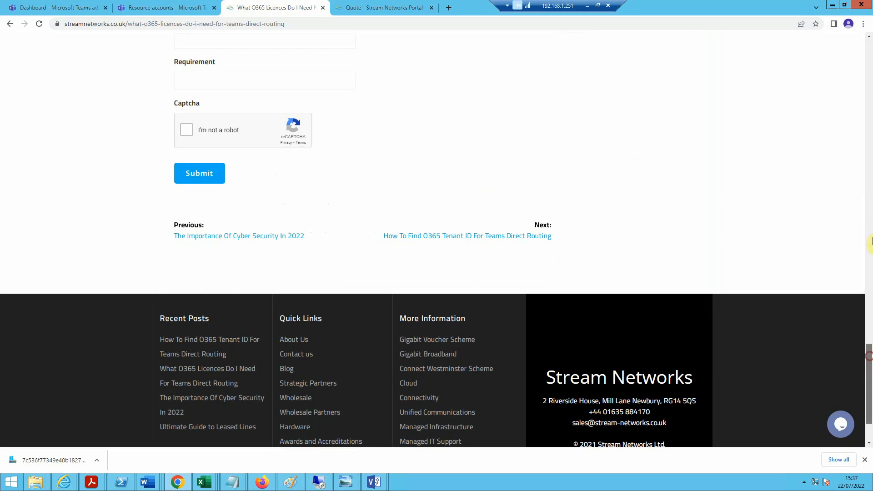
{"action": "left_click_drag", "start_coordinate": [869, 360], "coordinate": [871, 37]}
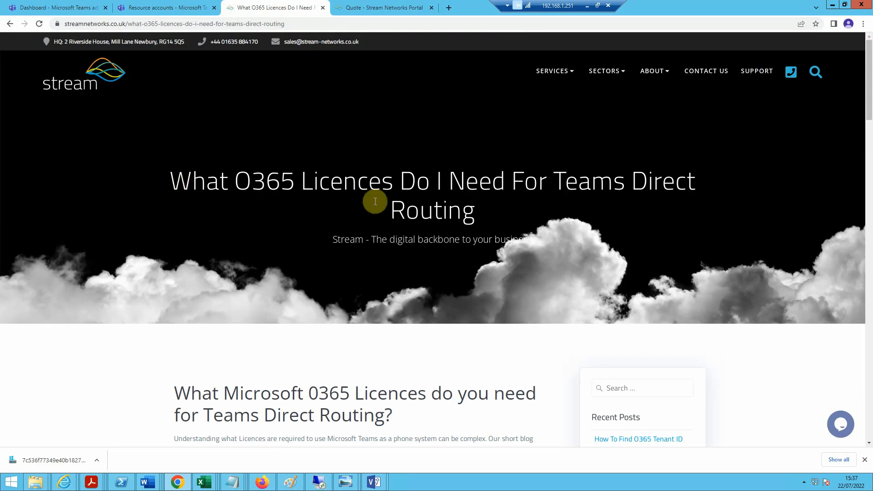
Skim the licence article once more, return to the Teams admin center and open the list of call queues
{"action": "scroll", "coordinate": [369, 217], "scroll_direction": "down", "scroll_amount": 4}
{"action": "scroll", "coordinate": [364, 235], "scroll_direction": "up", "scroll_amount": 4}
{"action": "left_click", "coordinate": [164, 10]}
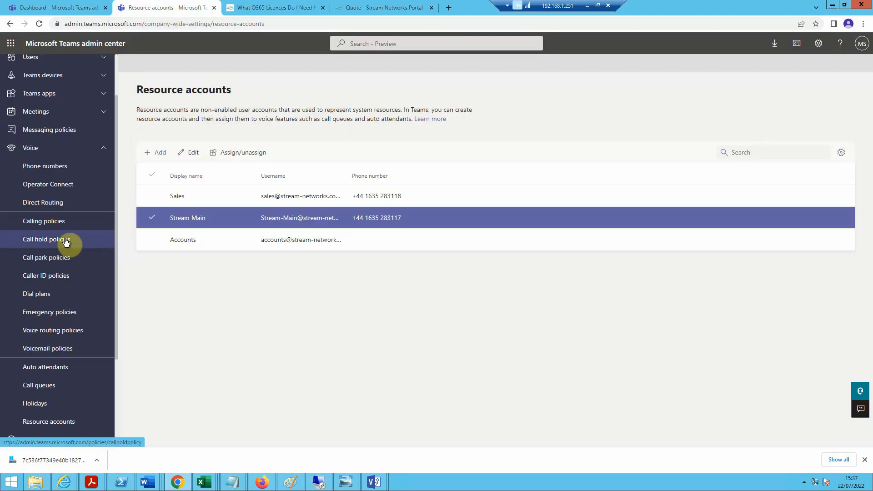
{"action": "scroll", "coordinate": [48, 293], "scroll_direction": "down", "scroll_amount": 2}
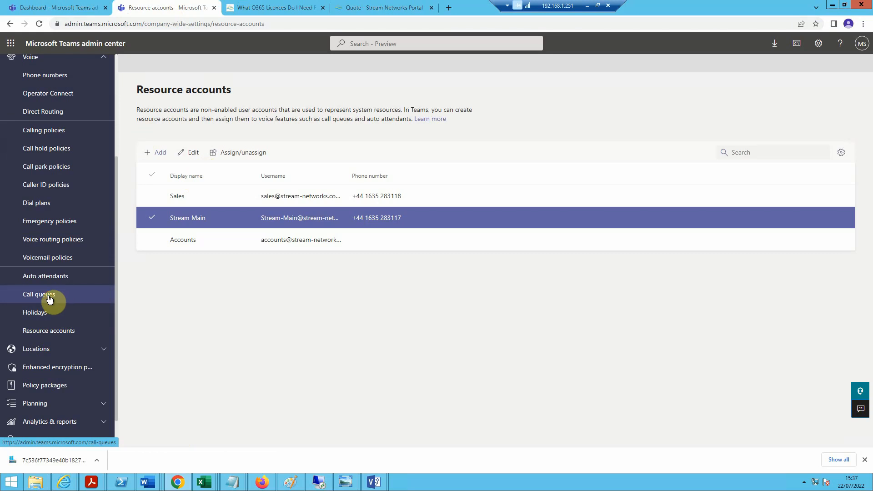
{"action": "left_click", "coordinate": [50, 297]}
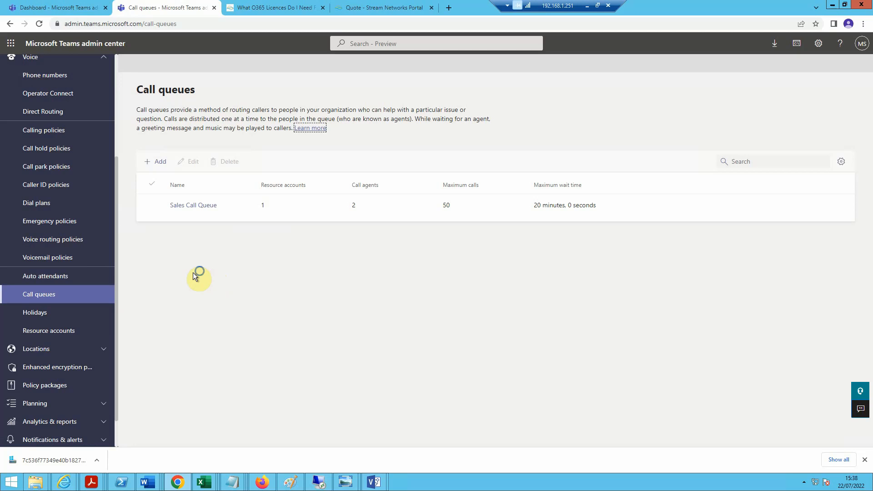
Start adding a call queue to view its blank form, and discard it
{"action": "right_click", "coordinate": [194, 272]}
{"action": "left_click", "coordinate": [220, 206]}
{"action": "left_click", "coordinate": [155, 162]}
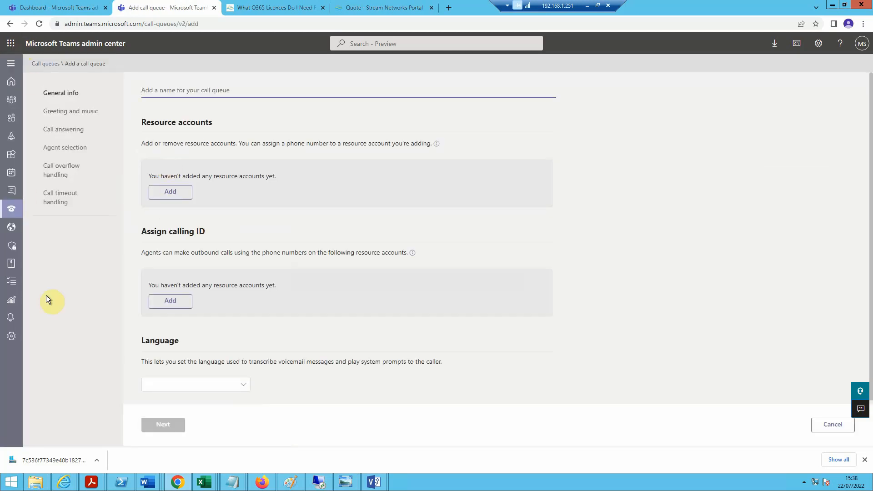
{"action": "left_click", "coordinate": [834, 427]}
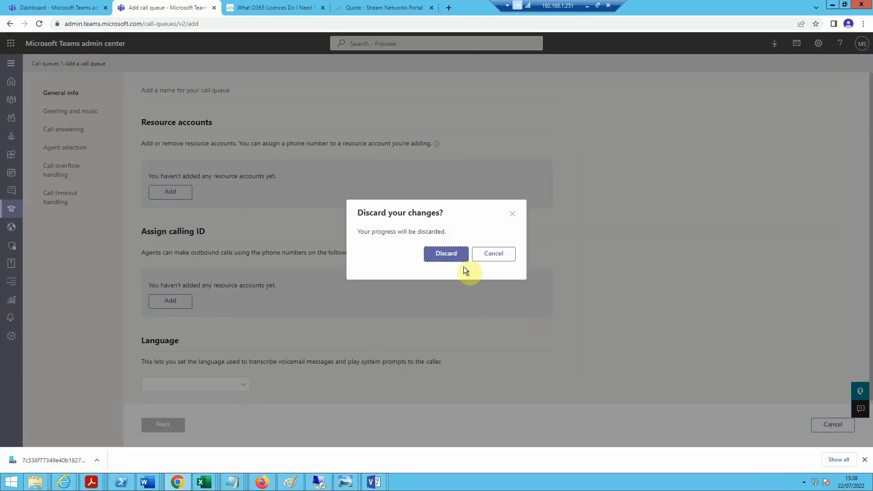
{"action": "left_click", "coordinate": [436, 250]}
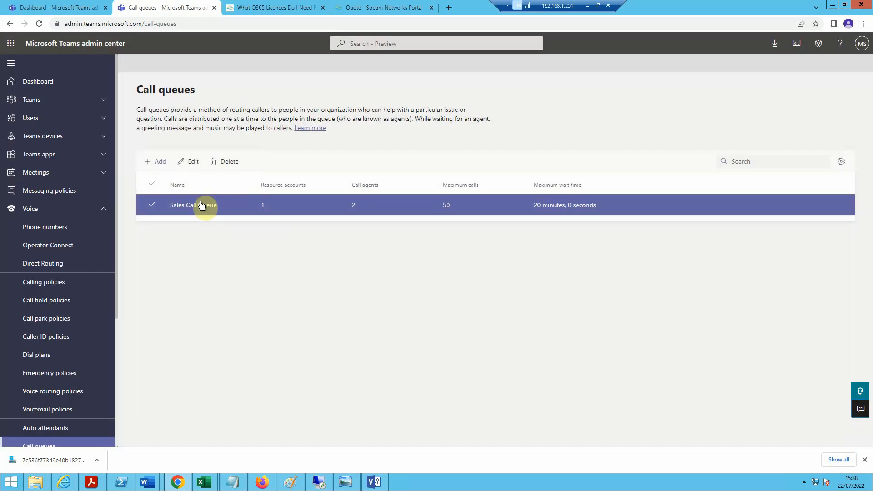
Open the Sales Call Queue for editing and inspect its name, resource accounts, calling ID and language settings
{"action": "left_click", "coordinate": [197, 165]}
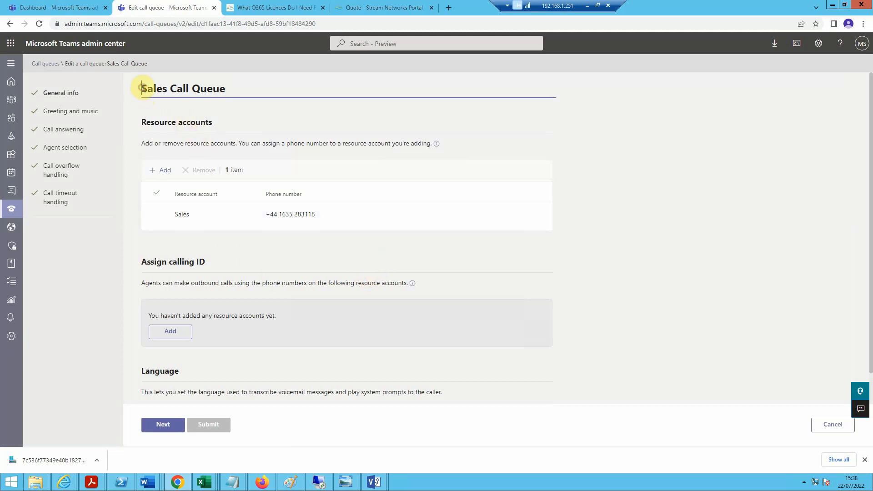
{"action": "left_click_drag", "start_coordinate": [146, 88], "coordinate": [233, 81]}
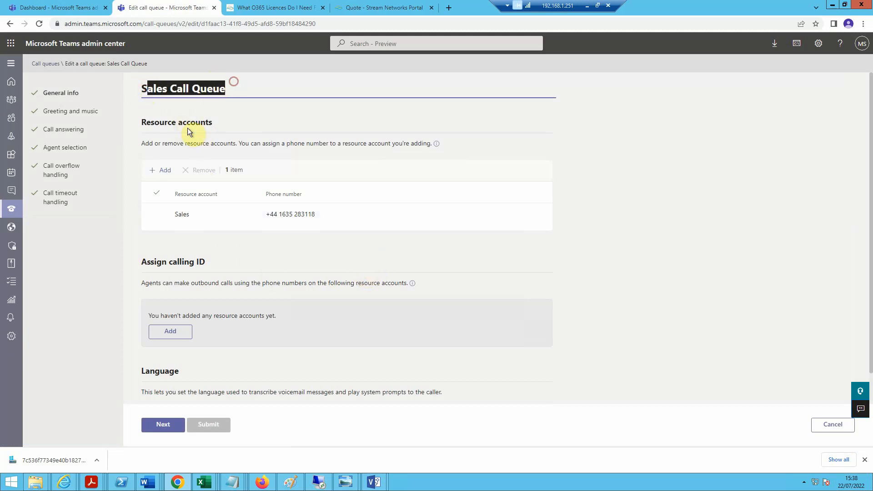
{"action": "left_click", "coordinate": [206, 88]}
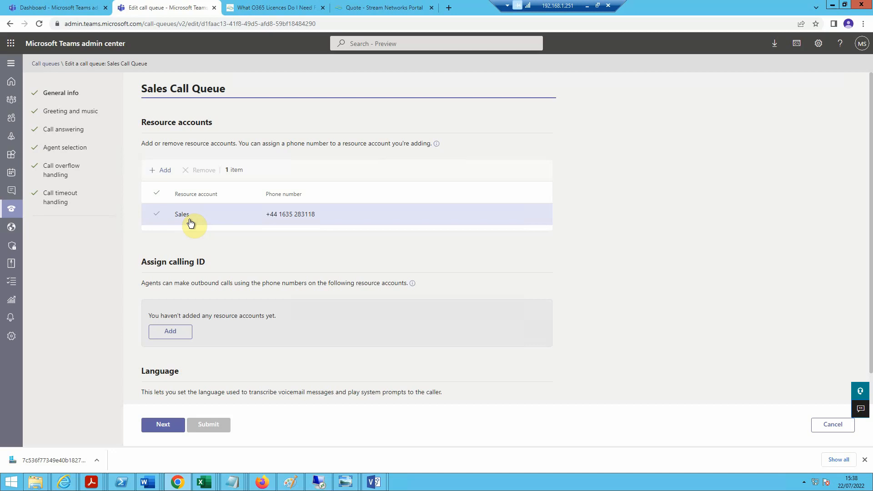
{"action": "scroll", "coordinate": [208, 235], "scroll_direction": "down", "scroll_amount": 1}
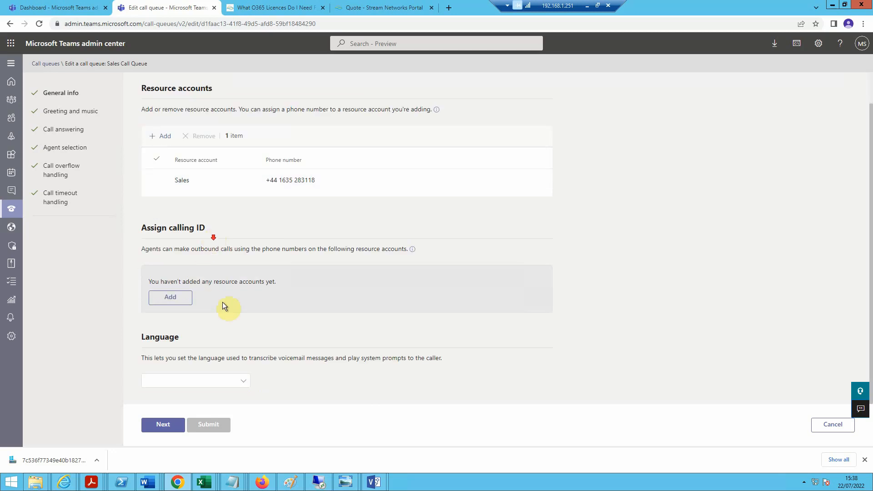
View the audio file option for the queue's music on hold and restore the default music
{"action": "left_click", "coordinate": [162, 427]}
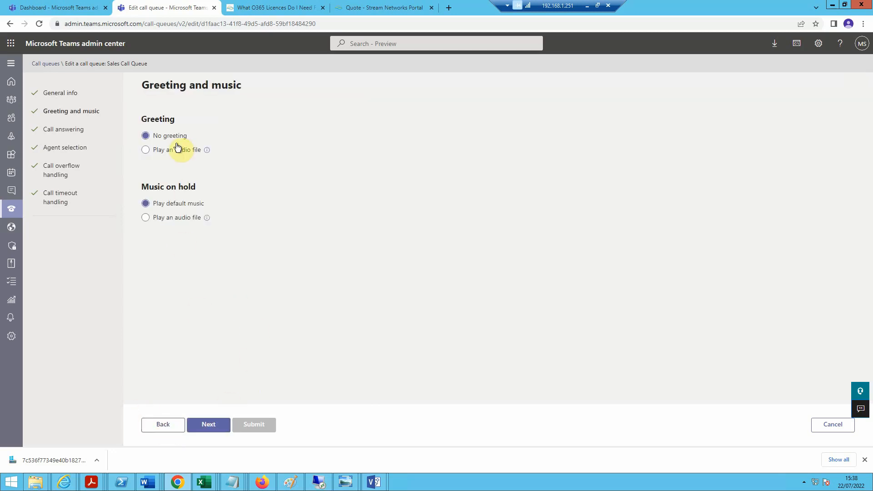
{"action": "left_click", "coordinate": [172, 218]}
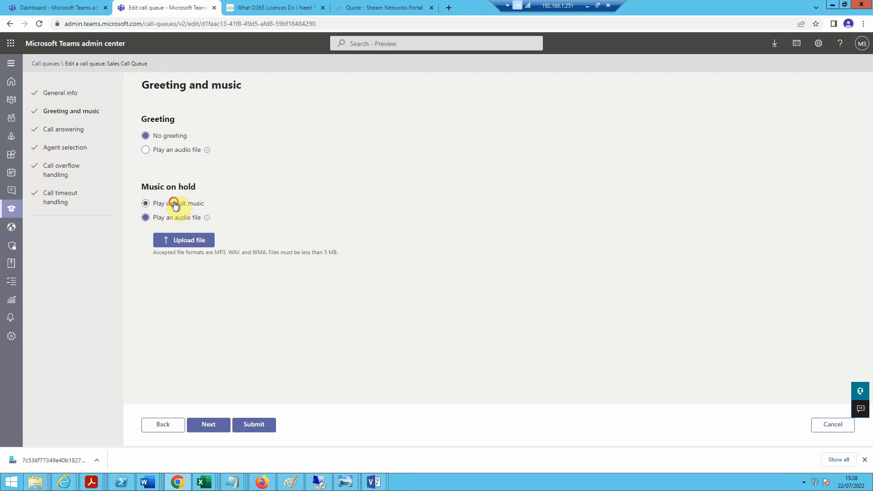
{"action": "left_click", "coordinate": [172, 203]}
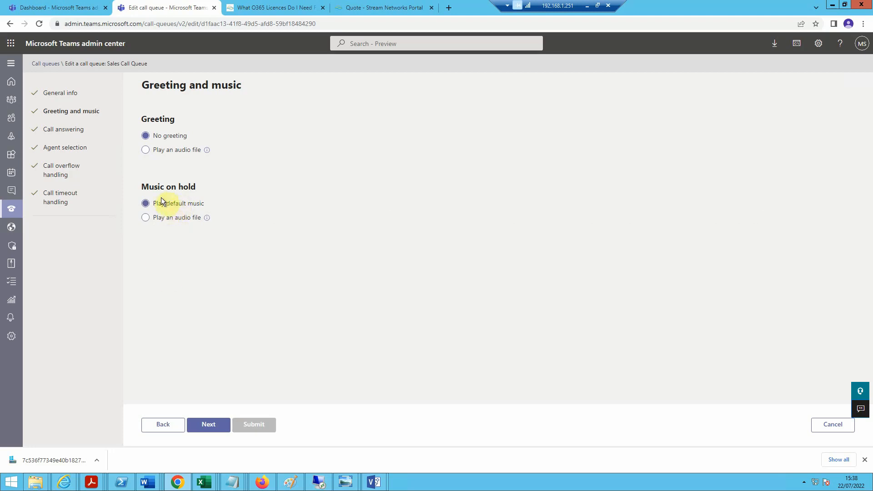
Inspect the queue's call answering settings, including how users are added as call agents, without adding anyone
{"action": "left_click", "coordinate": [207, 425]}
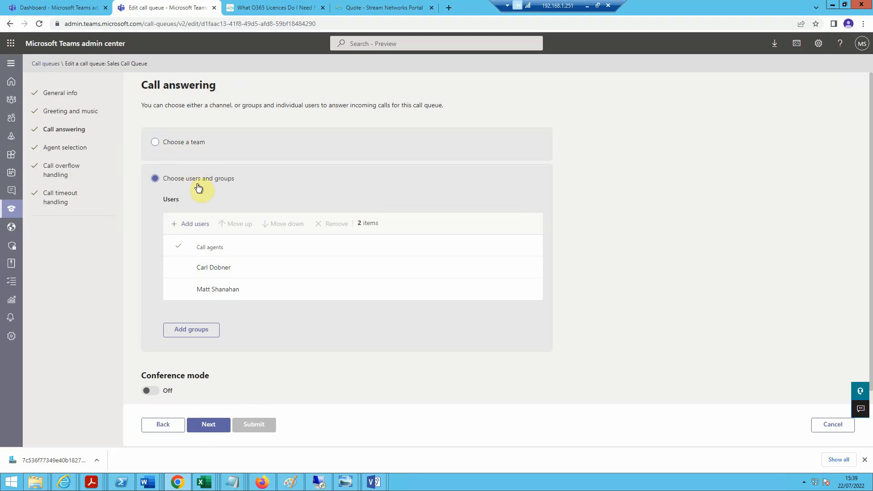
{"action": "left_click", "coordinate": [192, 229]}
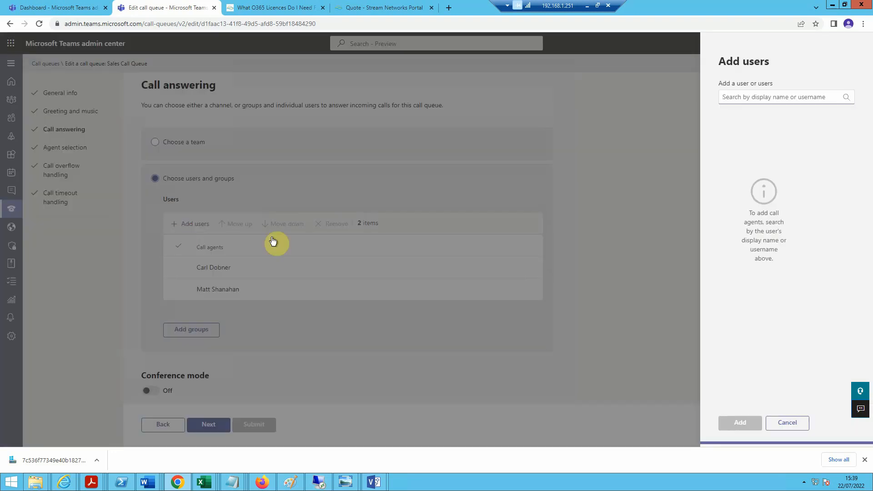
{"action": "left_click", "coordinate": [775, 97]}
{"action": "left_click", "coordinate": [472, 188]}
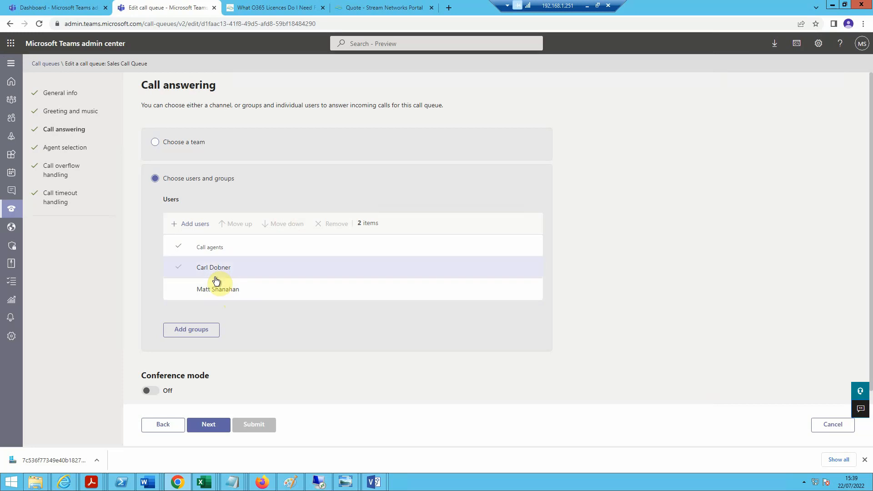
Inspect the queue's agent selection settings and read the explanation of attendant routing
{"action": "left_click", "coordinate": [208, 429]}
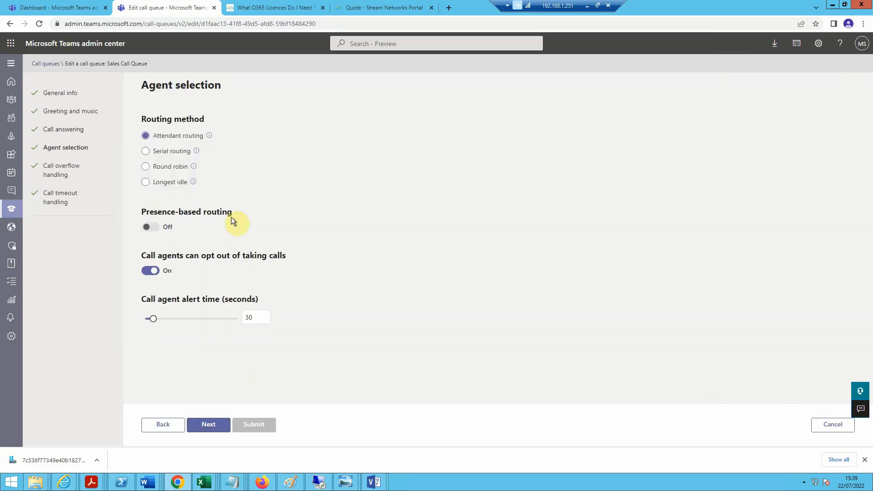
{"action": "left_click", "coordinate": [145, 139]}
{"action": "mouse_move", "coordinate": [211, 140]}
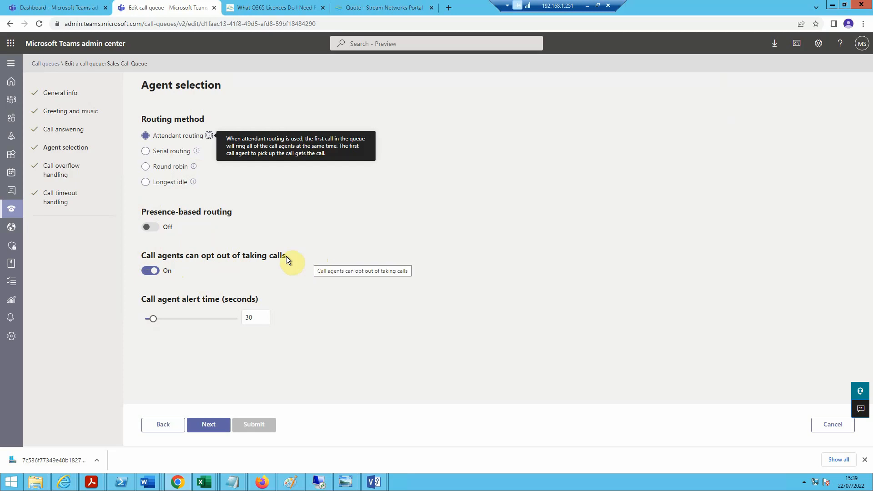
Try redirecting the queue's overflow calls to a voice app, and switch the overflow action back to Disconnect
{"action": "left_click", "coordinate": [212, 420]}
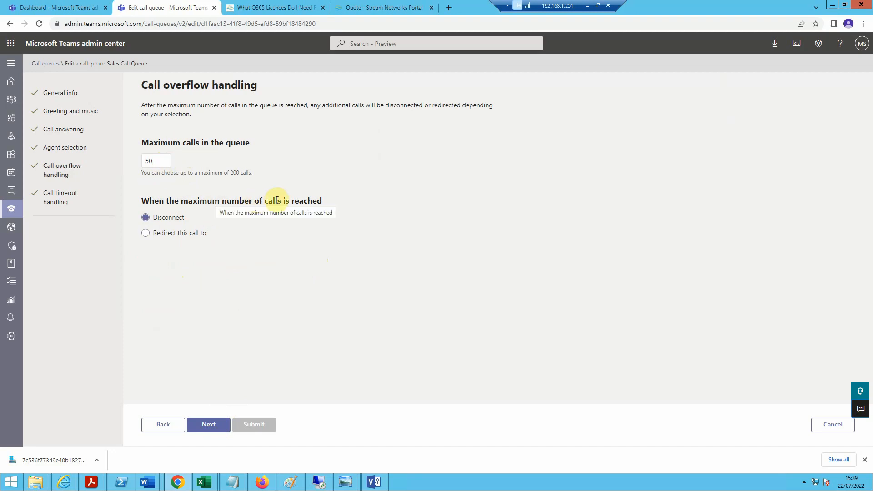
{"action": "left_click", "coordinate": [146, 233]}
{"action": "left_click", "coordinate": [217, 272]}
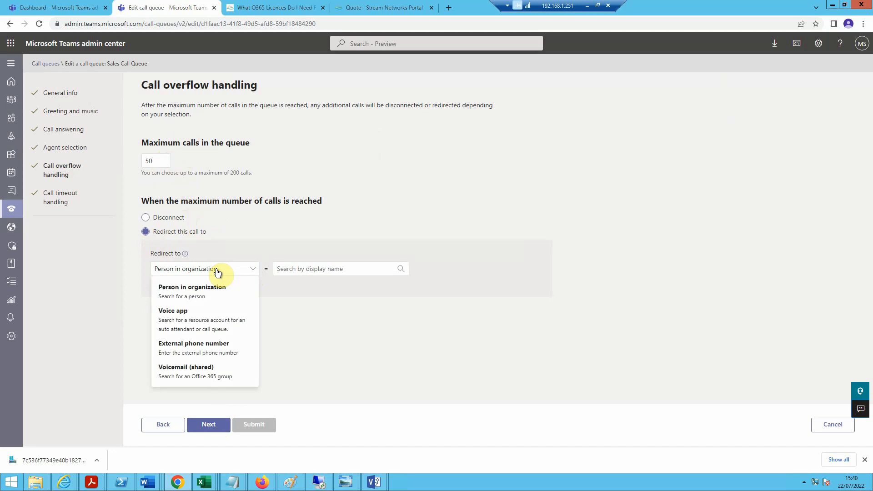
{"action": "left_click", "coordinate": [201, 323]}
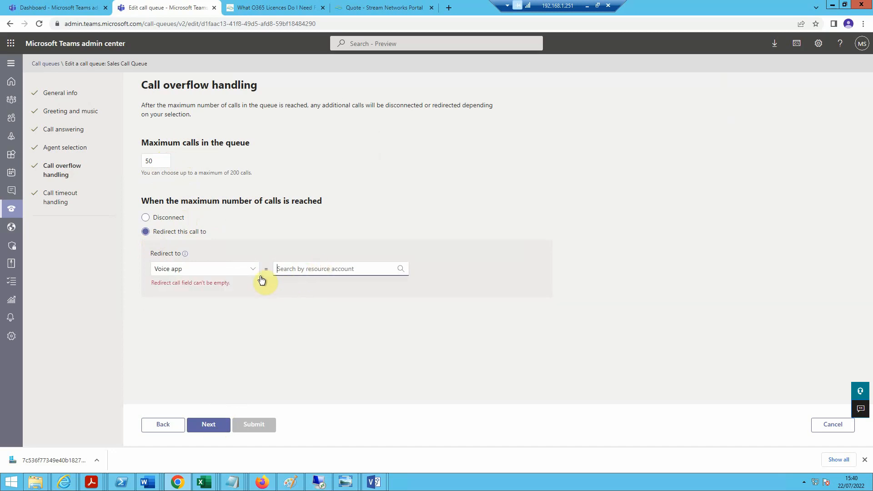
{"action": "left_click", "coordinate": [176, 221]}
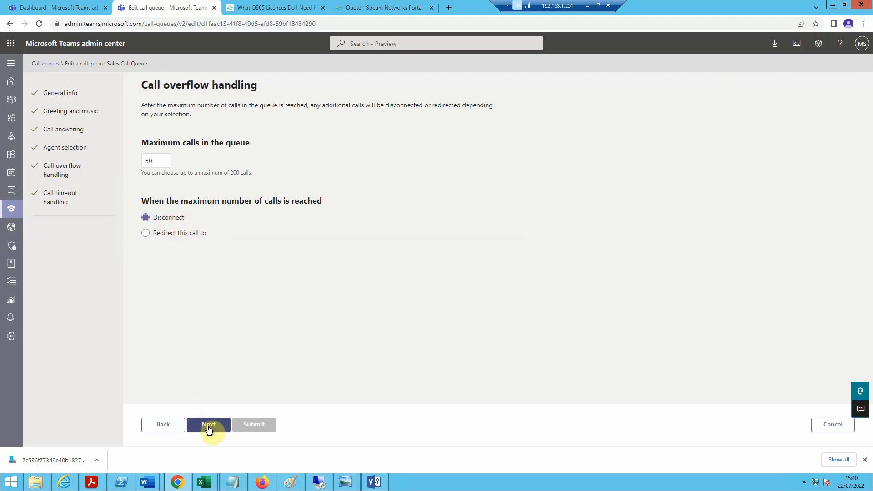
Redirect calls beyond the queue's maximum to a person in the organization, searching for and choosing the colleague by name
{"action": "left_click", "coordinate": [172, 231]}
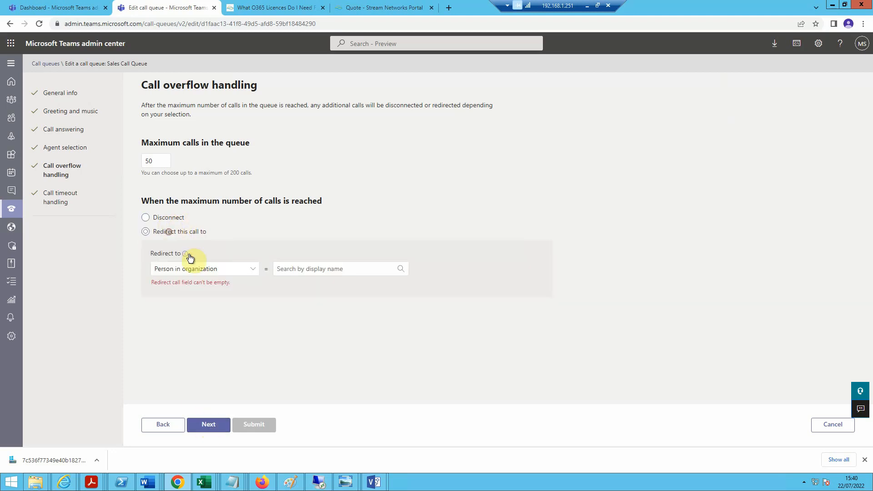
{"action": "left_click", "coordinate": [223, 269]}
{"action": "left_click", "coordinate": [206, 294]}
{"action": "left_click", "coordinate": [318, 270]}
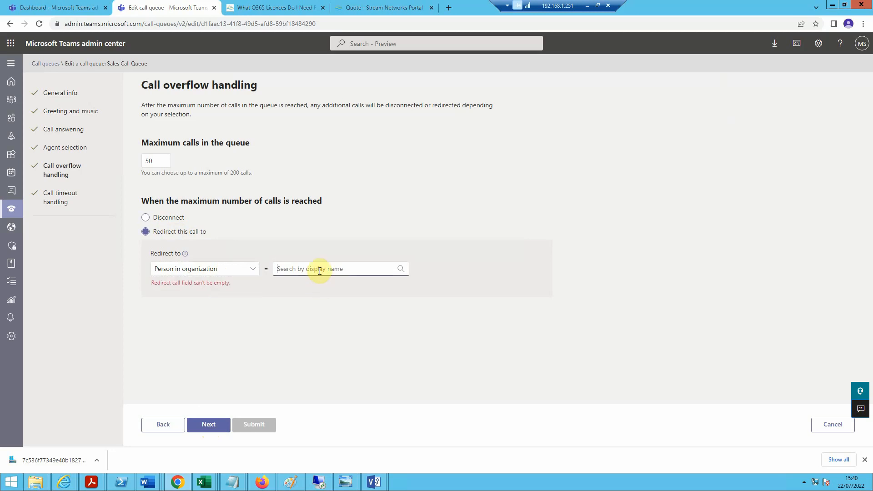
{"action": "type", "text": "matt"}
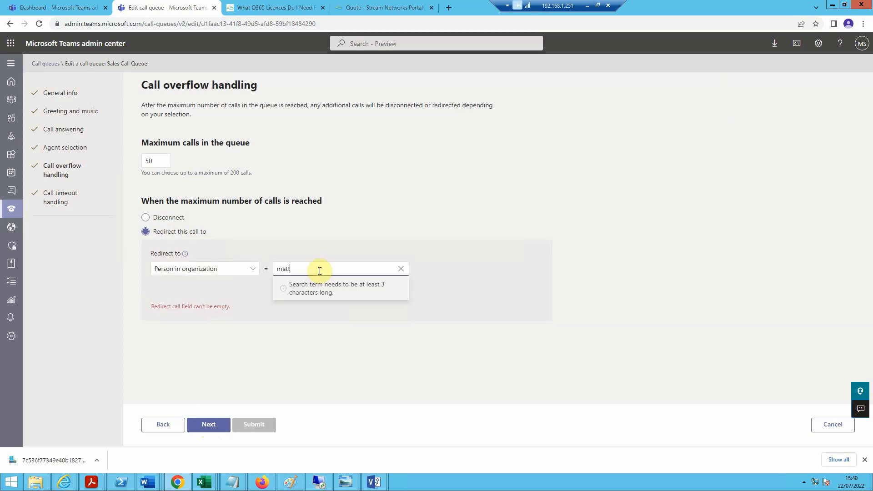
{"action": "left_click", "coordinate": [312, 318]}
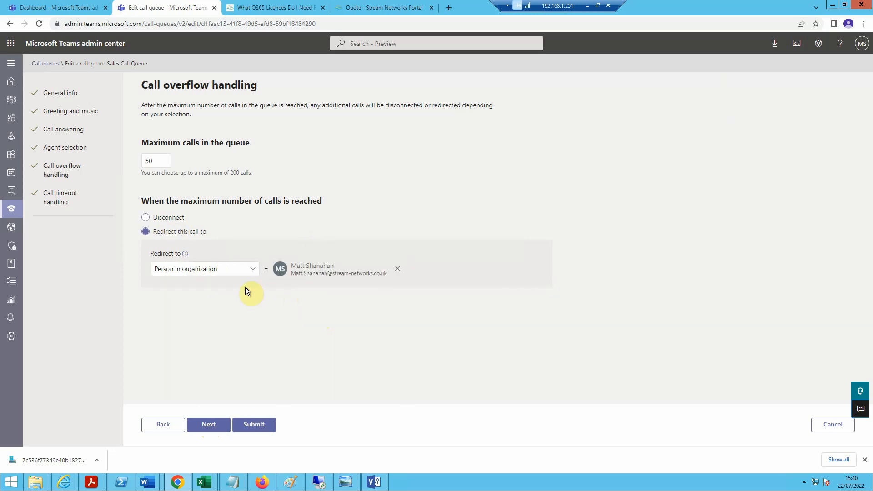
Review the queue's call timeout handling and submit the changes to the Sales Call Queue
{"action": "left_click", "coordinate": [209, 425]}
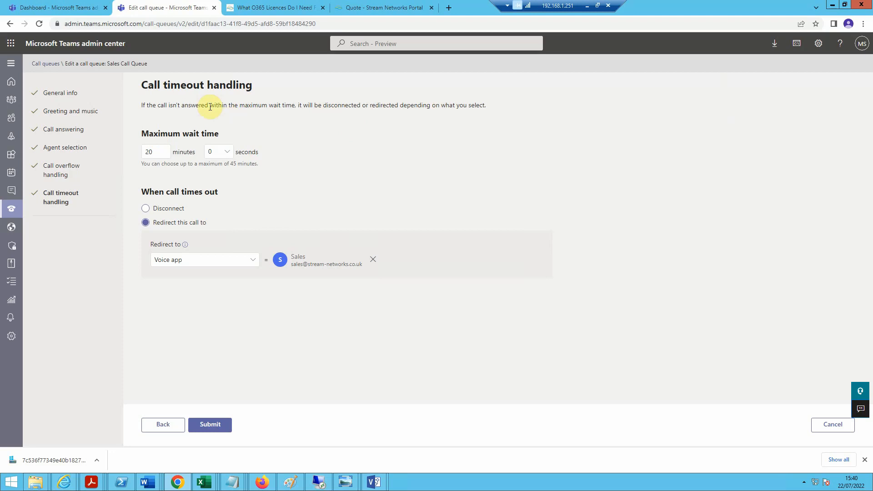
{"action": "left_click_drag", "start_coordinate": [196, 105], "coordinate": [380, 107]}
{"action": "left_click", "coordinate": [381, 106]}
{"action": "left_click", "coordinate": [210, 426]}
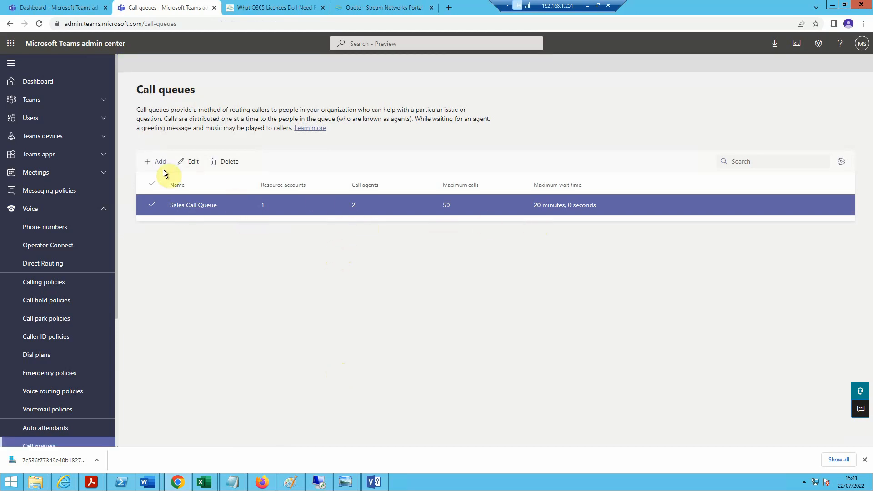
Open the list of auto attendants, view the blank form for a new one and discard it
{"action": "scroll", "coordinate": [19, 359], "scroll_direction": "down", "scroll_amount": 2}
{"action": "left_click", "coordinate": [82, 343]}
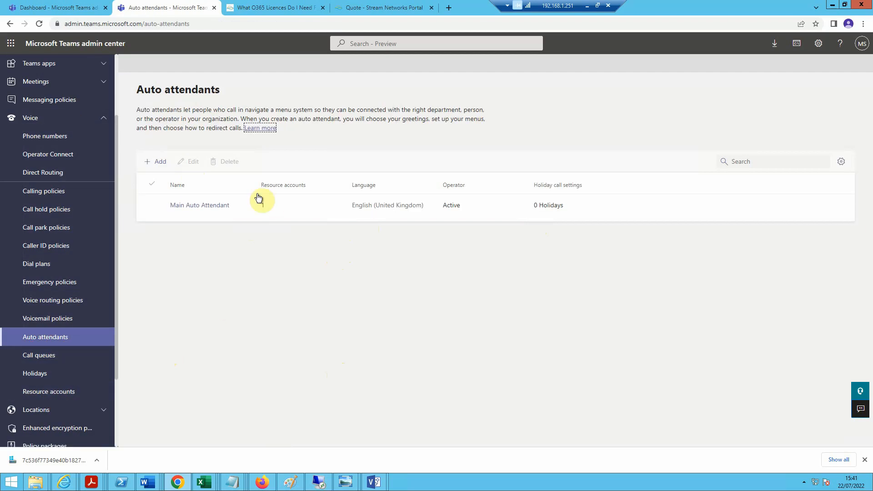
{"action": "left_click", "coordinate": [210, 205]}
{"action": "left_click", "coordinate": [160, 164]}
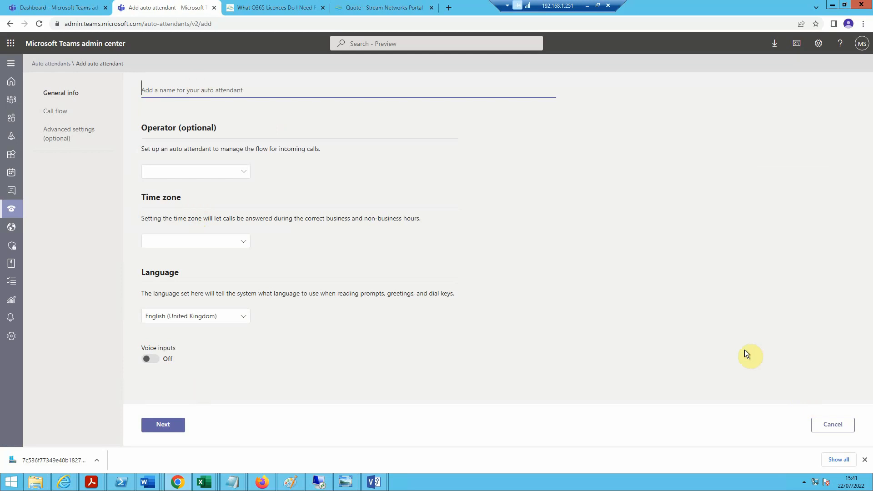
{"action": "left_click", "coordinate": [825, 426]}
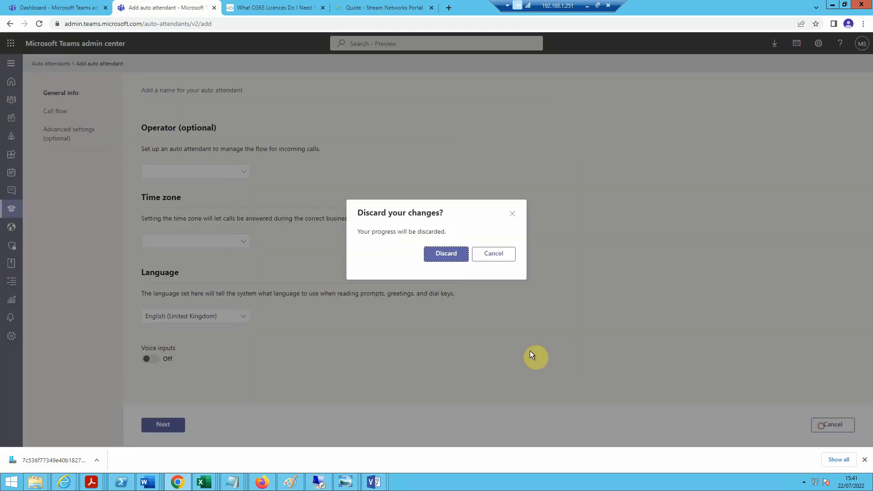
{"action": "left_click", "coordinate": [438, 254]}
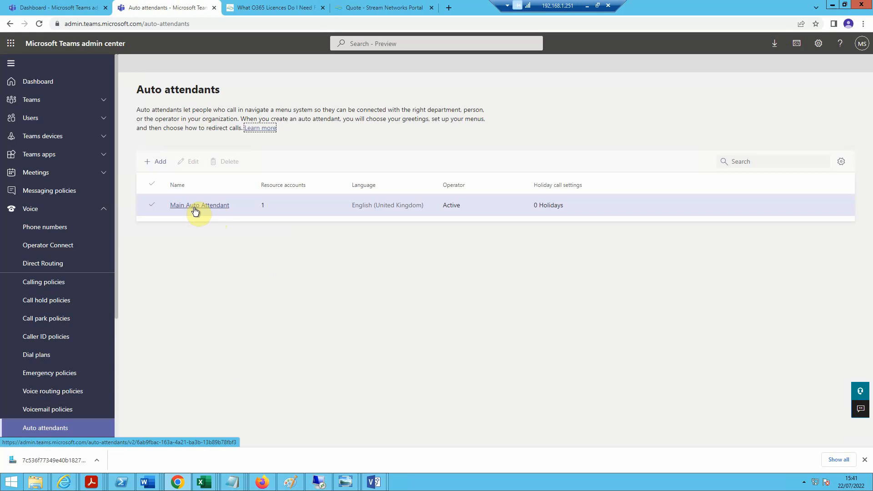
Open the Main Auto Attendant for editing and examine its assigned phone number and operator setting
{"action": "left_click", "coordinate": [199, 210]}
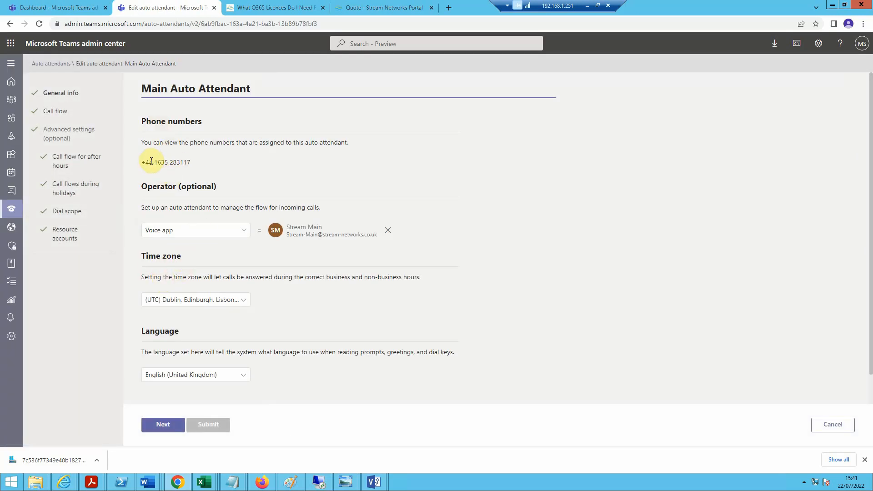
{"action": "left_click_drag", "start_coordinate": [144, 165], "coordinate": [192, 160]}
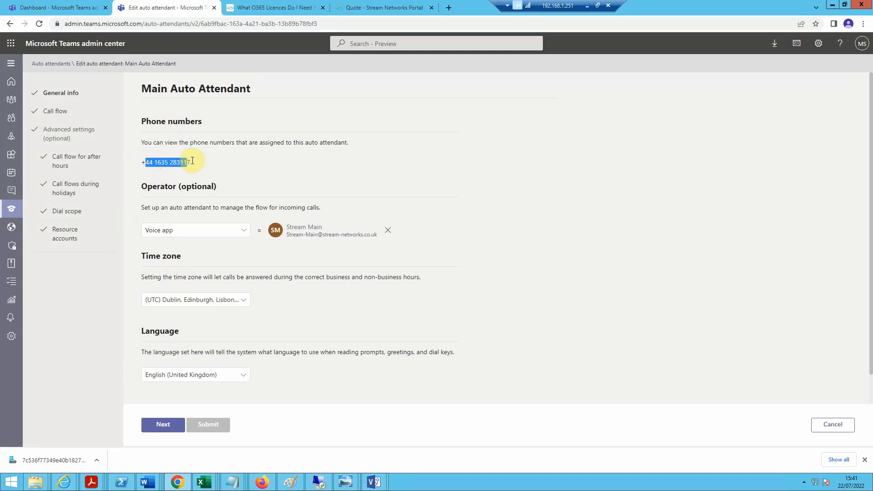
{"action": "triple_click", "coordinate": [202, 160]}
{"action": "left_click_drag", "start_coordinate": [161, 208], "coordinate": [271, 207]}
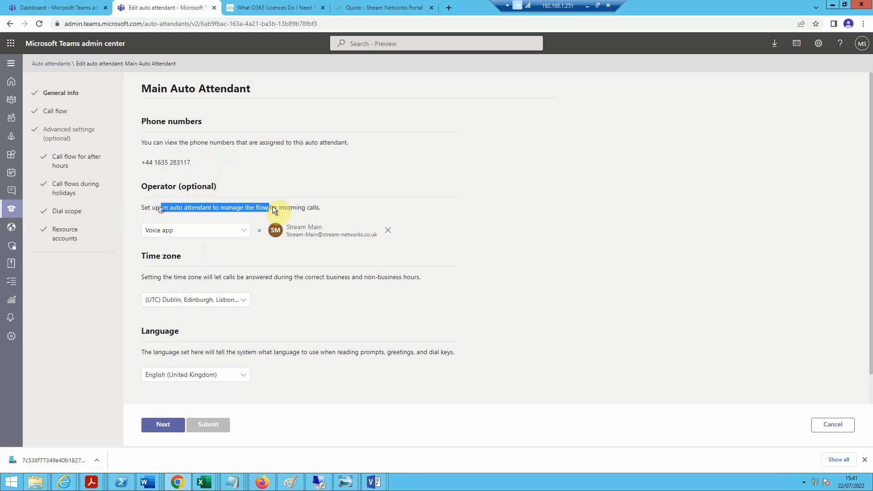
Examine the auto attendant's operator options, then its time zone, language and voice input settings
{"action": "left_click", "coordinate": [198, 212]}
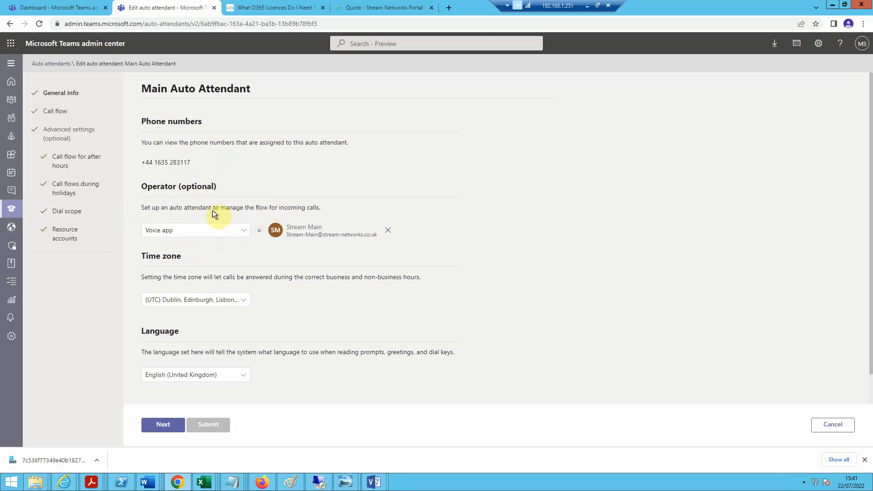
{"action": "left_click", "coordinate": [196, 234]}
{"action": "left_click", "coordinate": [311, 231]}
{"action": "scroll", "coordinate": [196, 341], "scroll_direction": "down", "scroll_amount": 1}
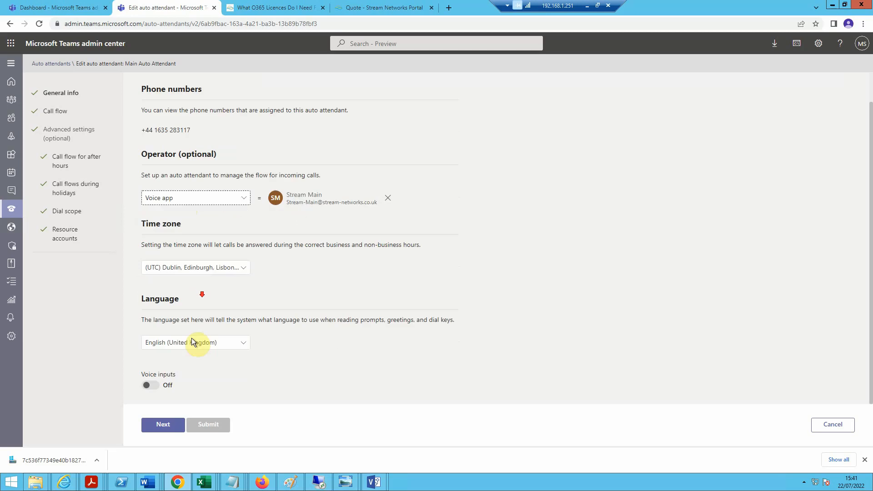
In the auto attendant's call flow menu, redirect dial key 2 to the Sales voice app
{"action": "left_click", "coordinate": [177, 424]}
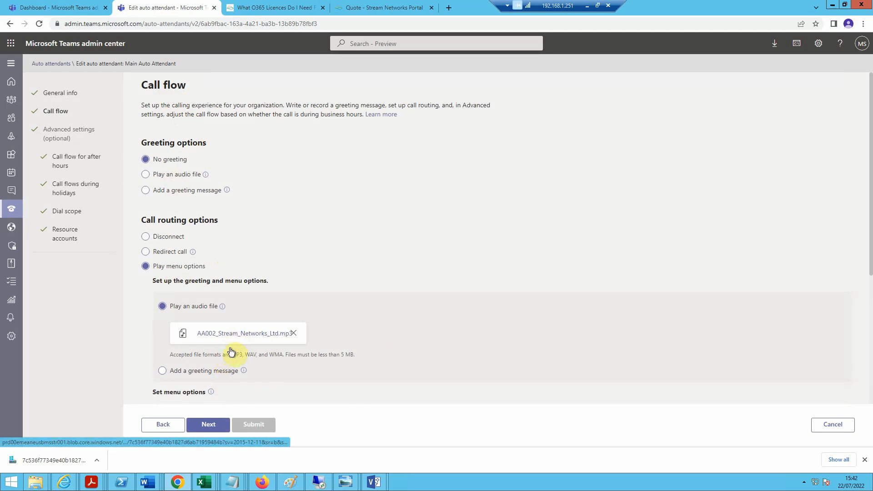
{"action": "scroll", "coordinate": [242, 337], "scroll_direction": "down", "scroll_amount": 3}
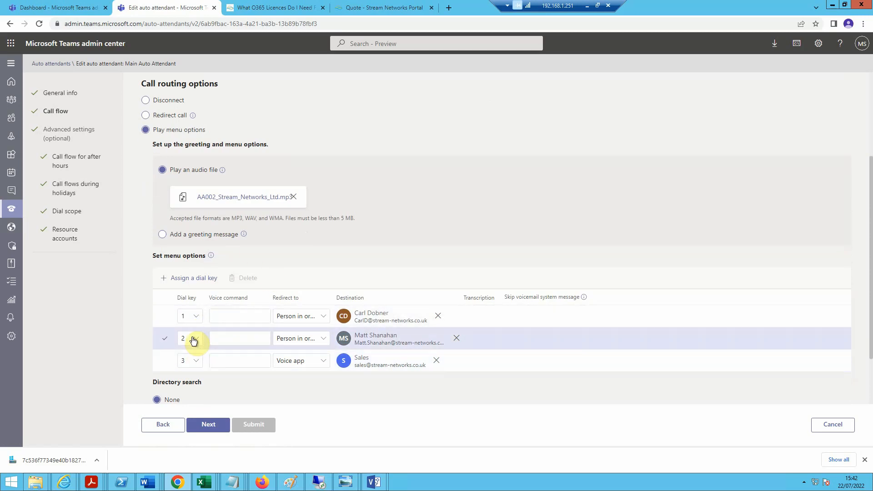
{"action": "left_click", "coordinate": [301, 339]}
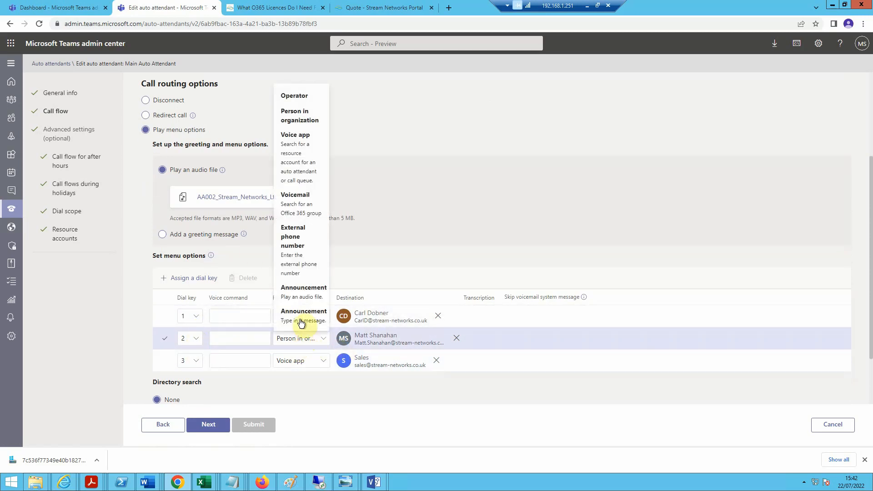
{"action": "left_click", "coordinate": [292, 148]}
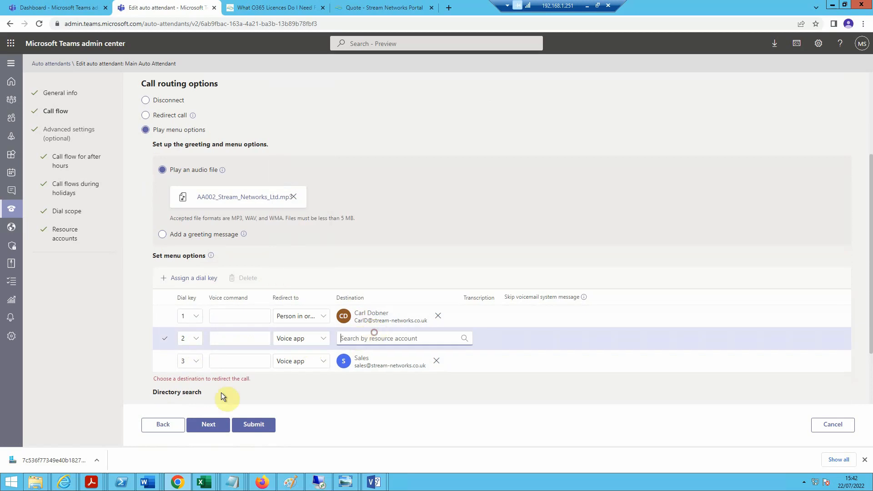
{"action": "type", "text": "sales"}
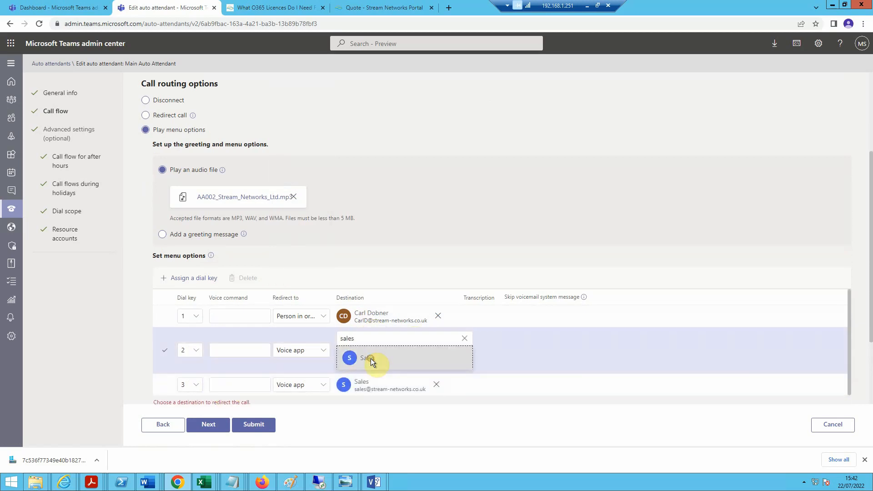
{"action": "left_click", "coordinate": [367, 357]}
Redirect dial key 3 to a person in the organization, choosing the colleague by name, and check the menu options and directory search
{"action": "left_click", "coordinate": [292, 361]}
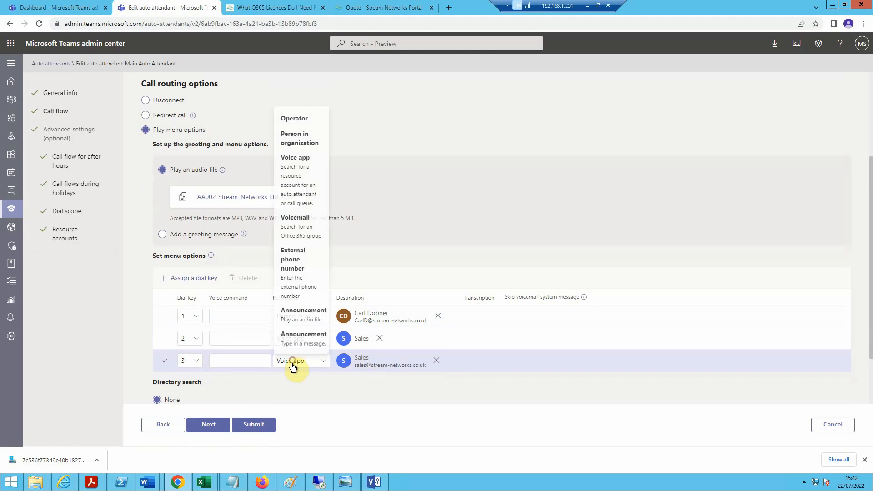
{"action": "left_click", "coordinate": [296, 141]}
{"action": "left_click", "coordinate": [379, 360]}
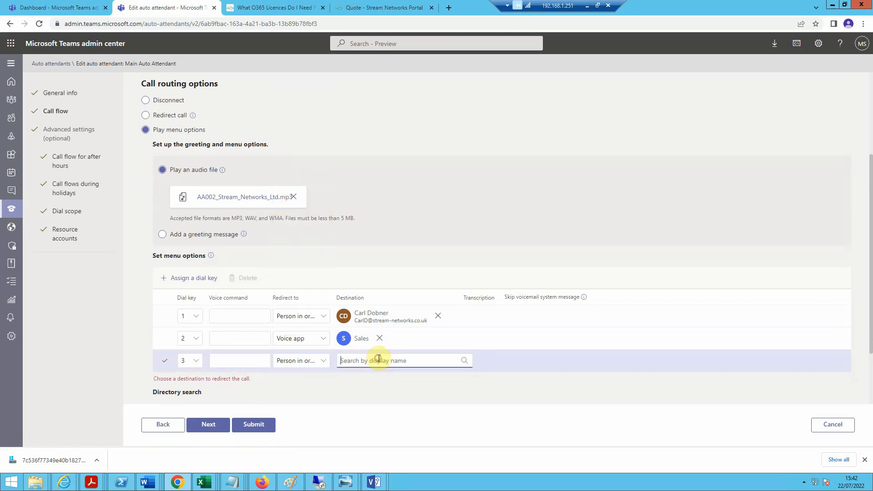
{"action": "type", "text": "Matt"}
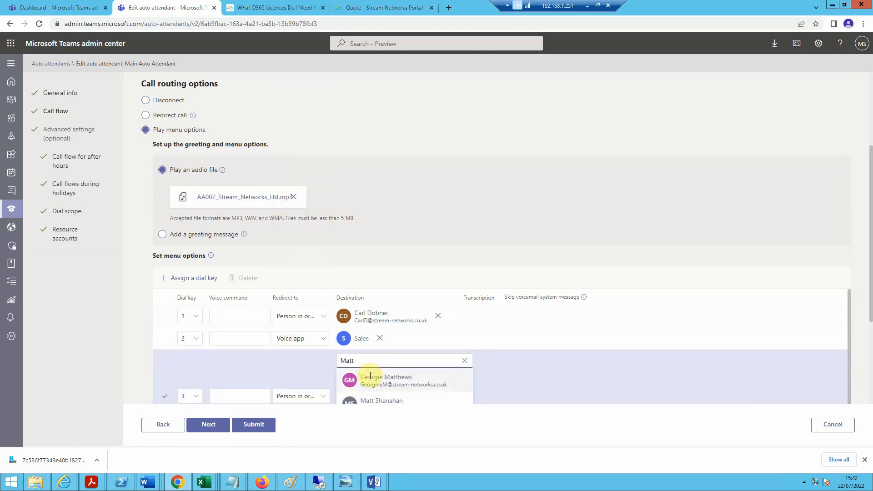
{"action": "left_click", "coordinate": [368, 397]}
{"action": "scroll", "coordinate": [256, 350], "scroll_direction": "down", "scroll_amount": 2}
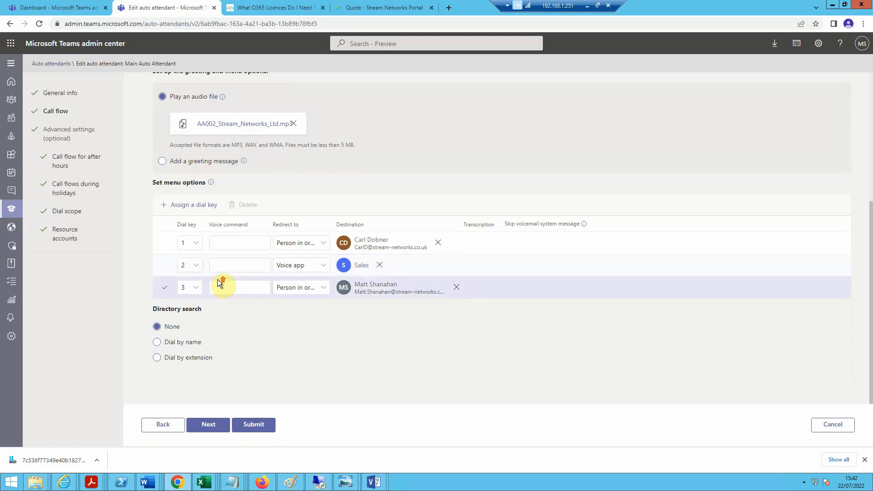
{"action": "scroll", "coordinate": [224, 278], "scroll_direction": "up", "scroll_amount": 3}
{"action": "scroll", "coordinate": [210, 313], "scroll_direction": "down", "scroll_amount": 2}
{"action": "scroll", "coordinate": [215, 318], "scroll_direction": "down", "scroll_amount": 1}
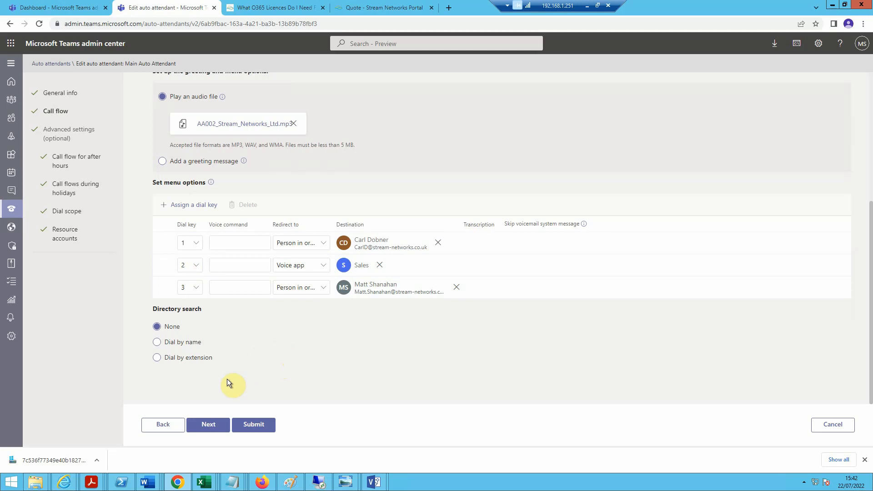
Set the Sunday business hours to start at 8:30 AM in the after-hours call flow settings
{"action": "left_click", "coordinate": [208, 426]}
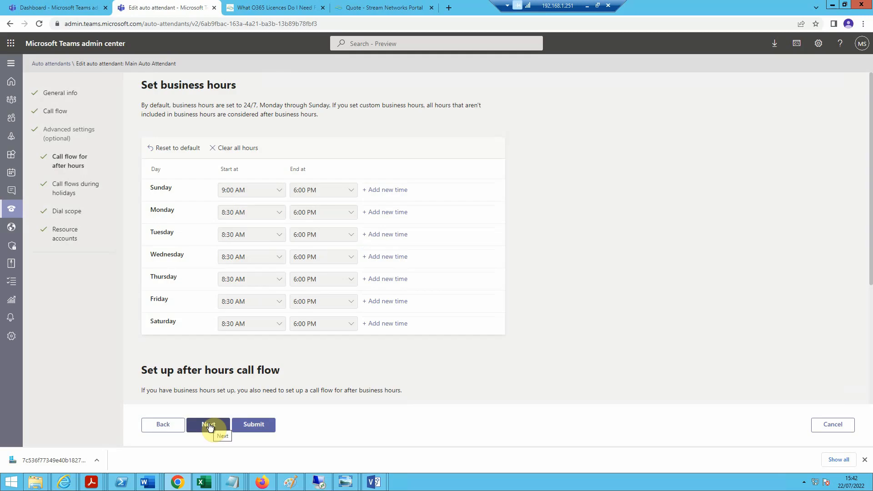
{"action": "left_click", "coordinate": [245, 191]}
{"action": "left_click", "coordinate": [312, 206]}
{"action": "scroll", "coordinate": [222, 380], "scroll_direction": "down", "scroll_amount": 1}
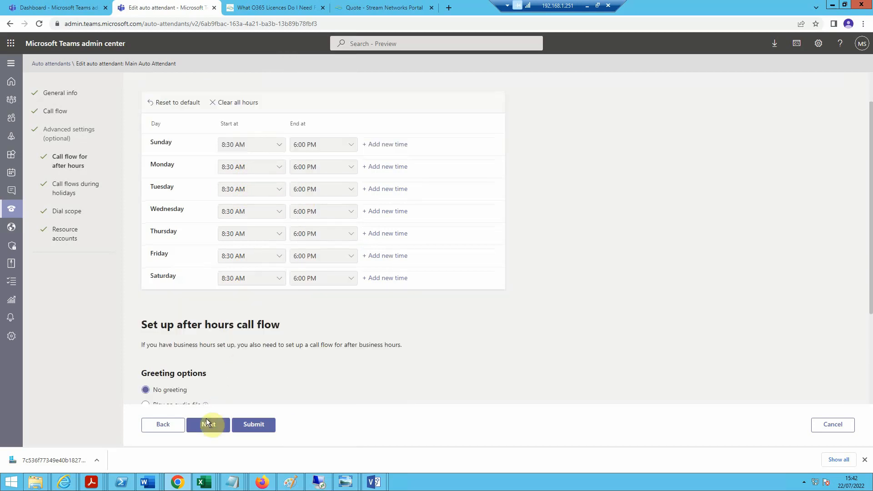
Review the holiday call, dial scope and resource account settings, and submit the changes to the Main Auto Attendant
{"action": "left_click", "coordinate": [208, 424]}
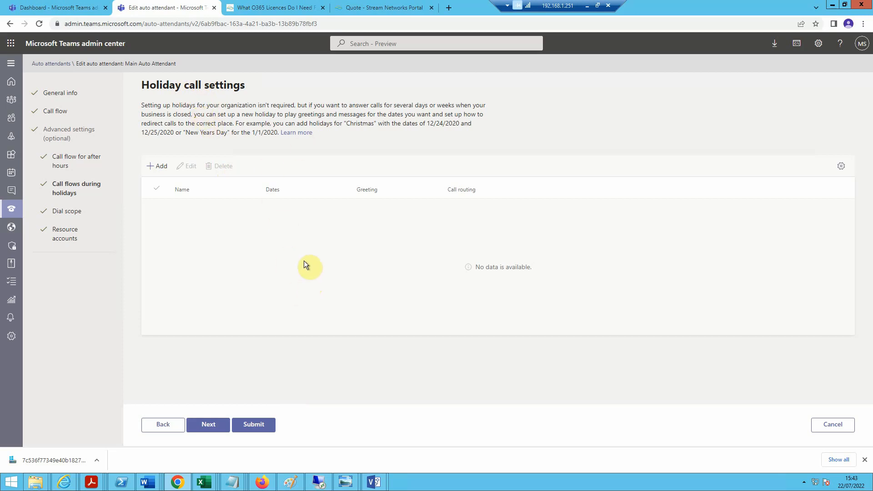
{"action": "left_click", "coordinate": [212, 428]}
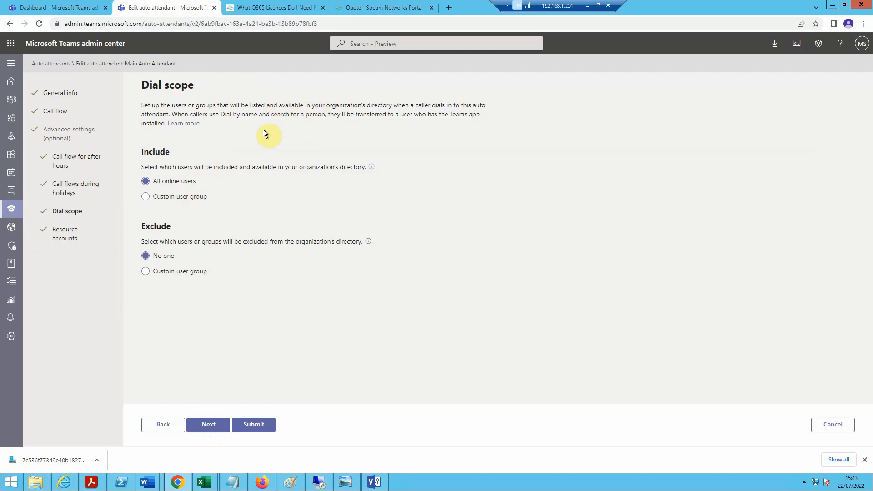
{"action": "left_click", "coordinate": [212, 425]}
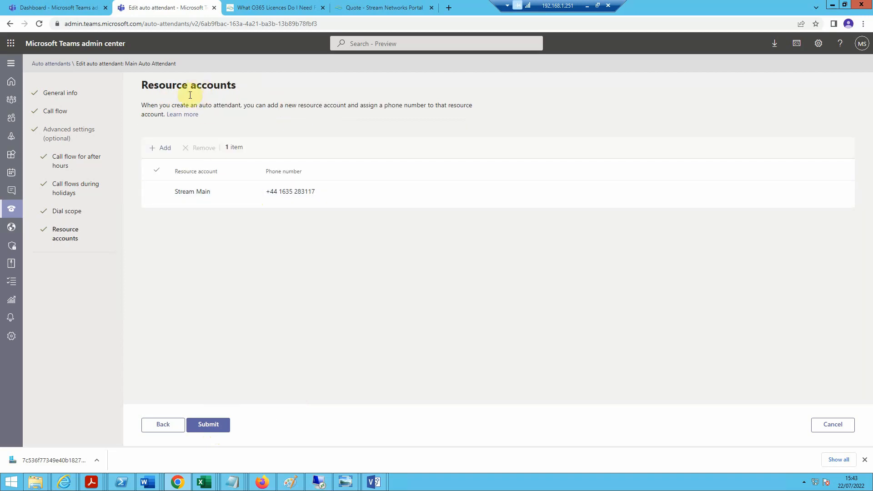
{"action": "left_click", "coordinate": [168, 192]}
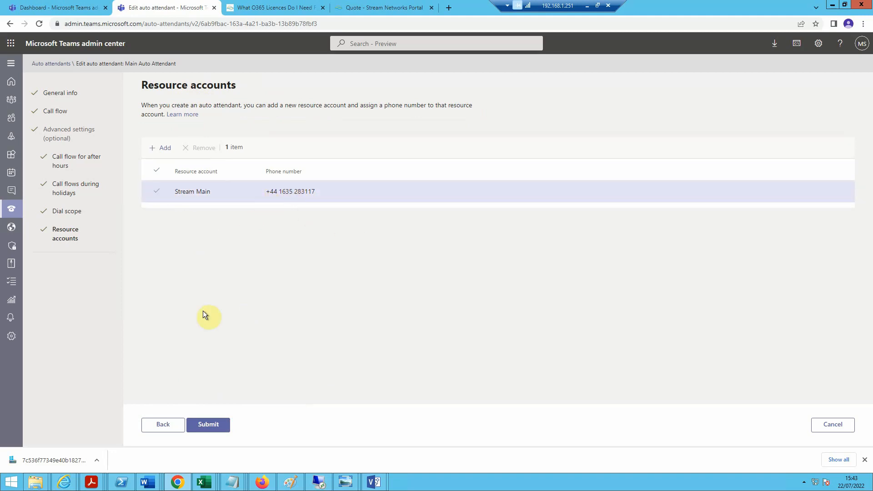
{"action": "left_click", "coordinate": [224, 427]}
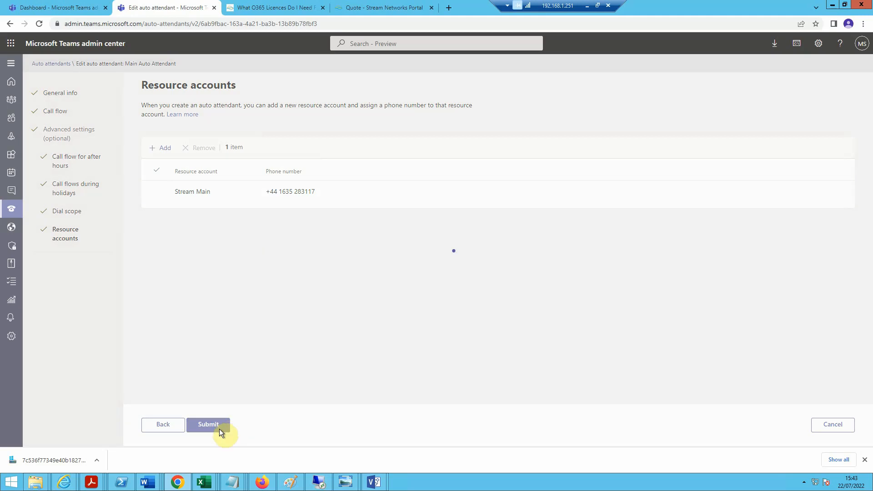